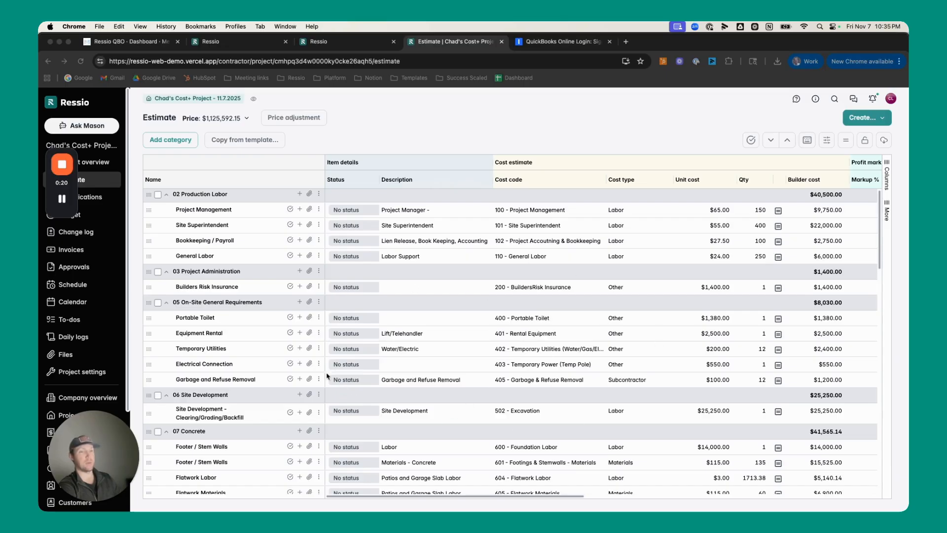
Widen the estimate's Description column to fit the full text of the Deposit item under 16 Other
scroll(388, 365, "down", 5)
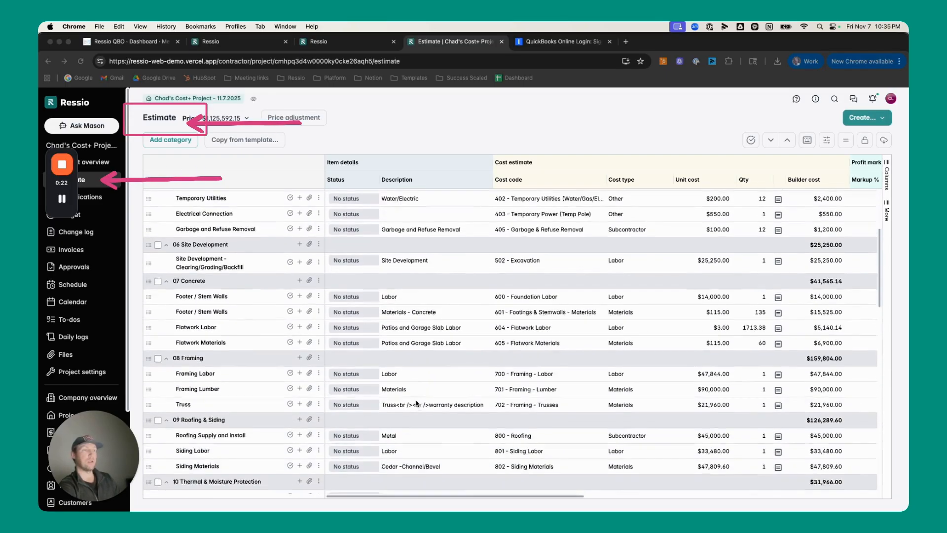
scroll(416, 403, "down", 10)
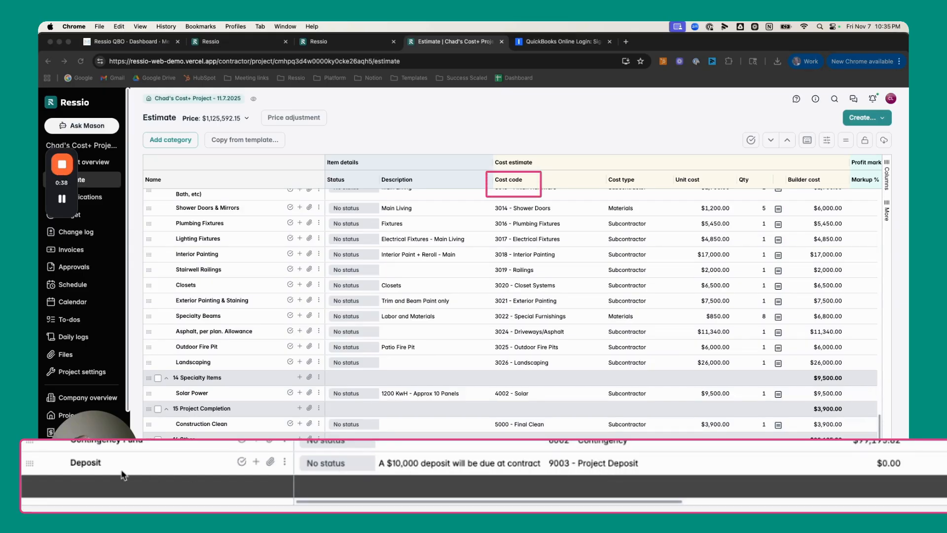
left_click(460, 464)
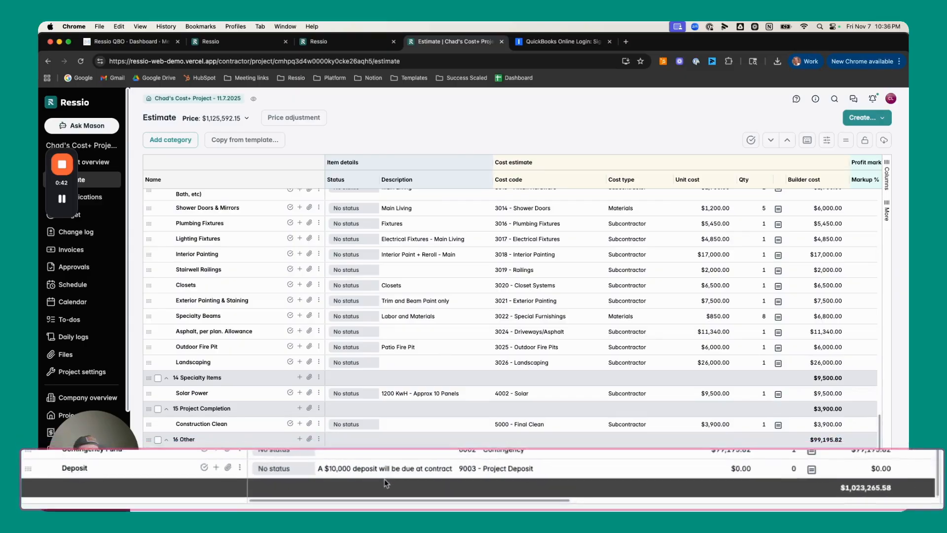
left_click_drag(492, 183, 526, 180)
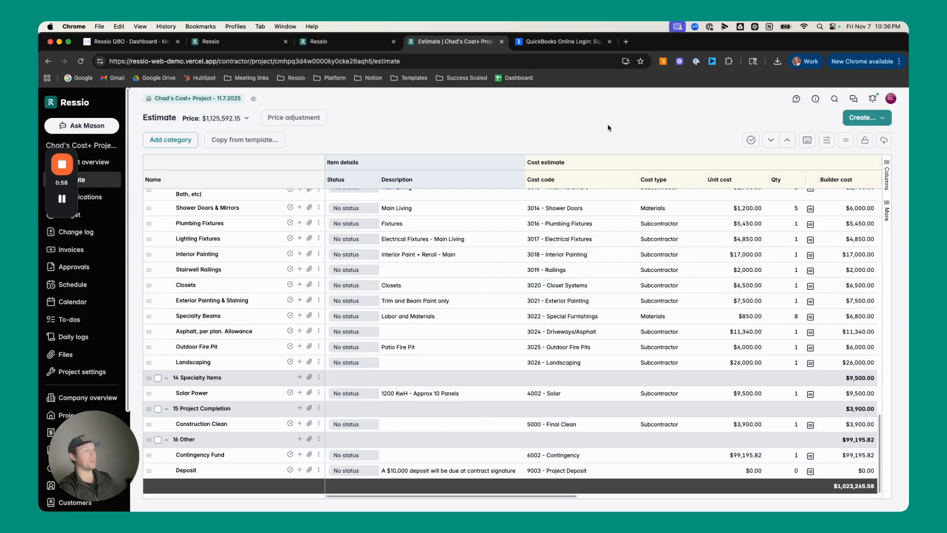
Lock the estimate and create a new project invoice by percent of the total customer price
left_click(866, 141)
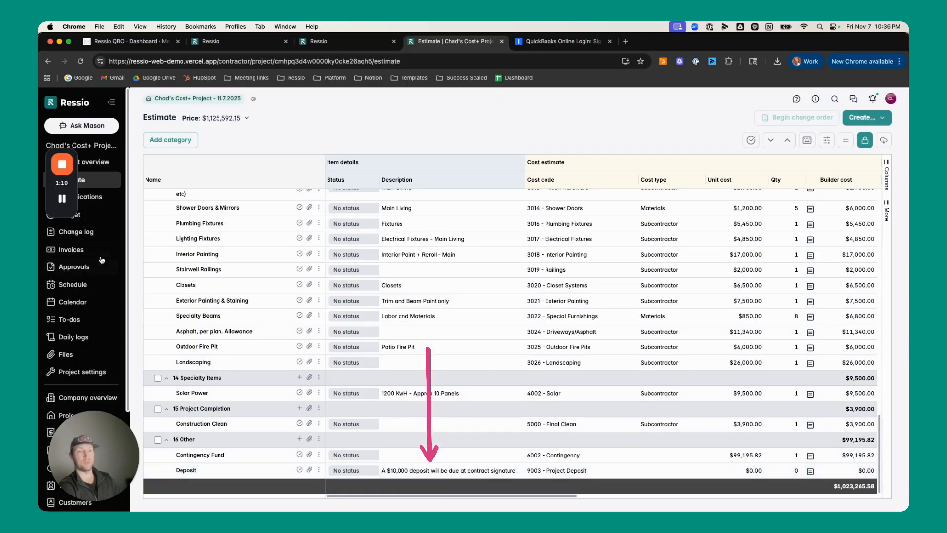
left_click(86, 254)
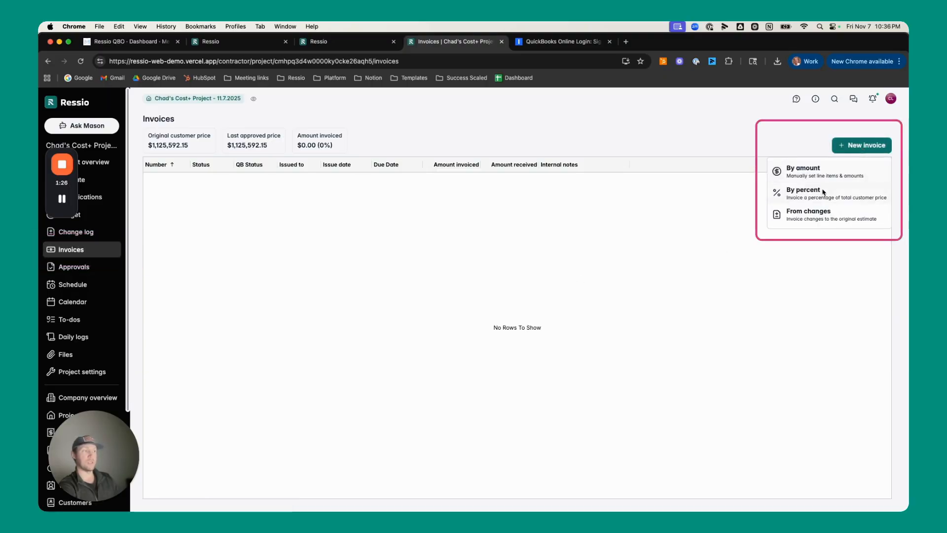
left_click(787, 204)
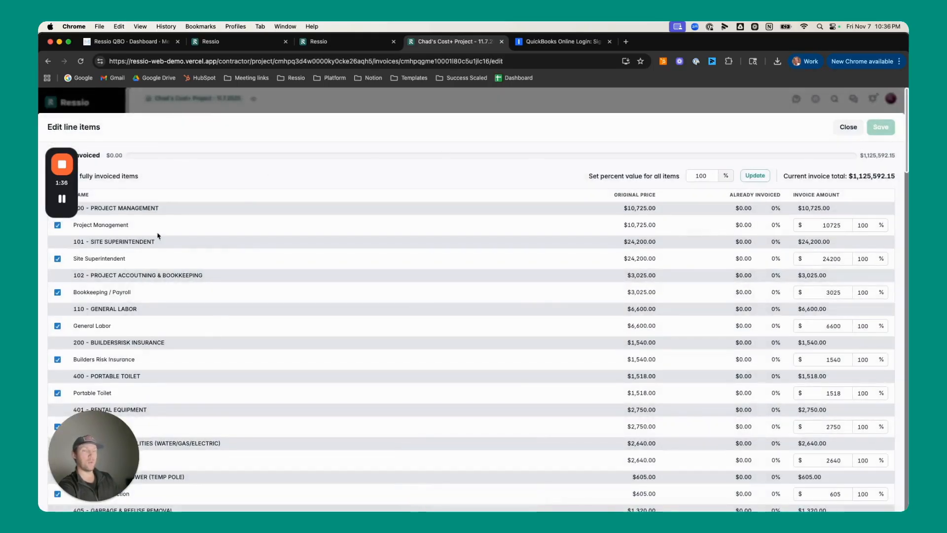
left_click(62, 165)
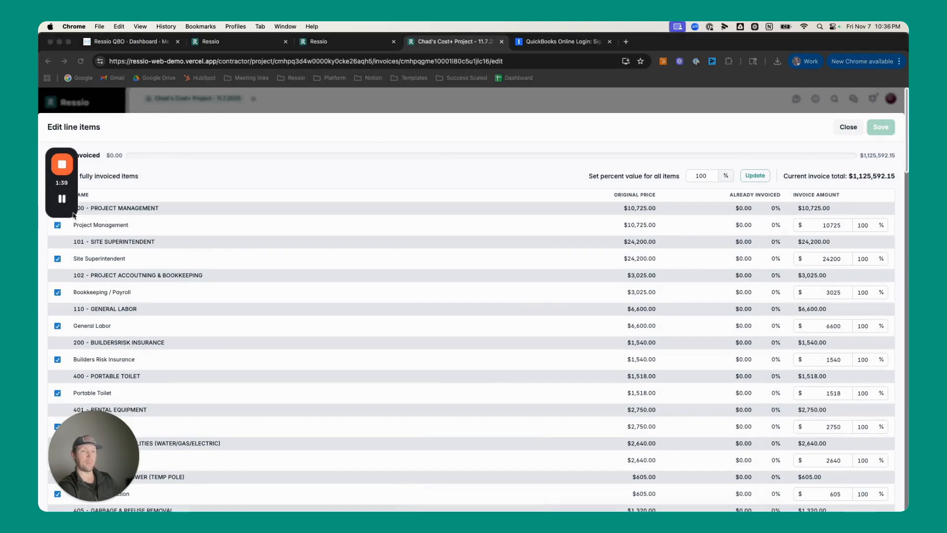
left_click_drag(74, 215, 902, 508)
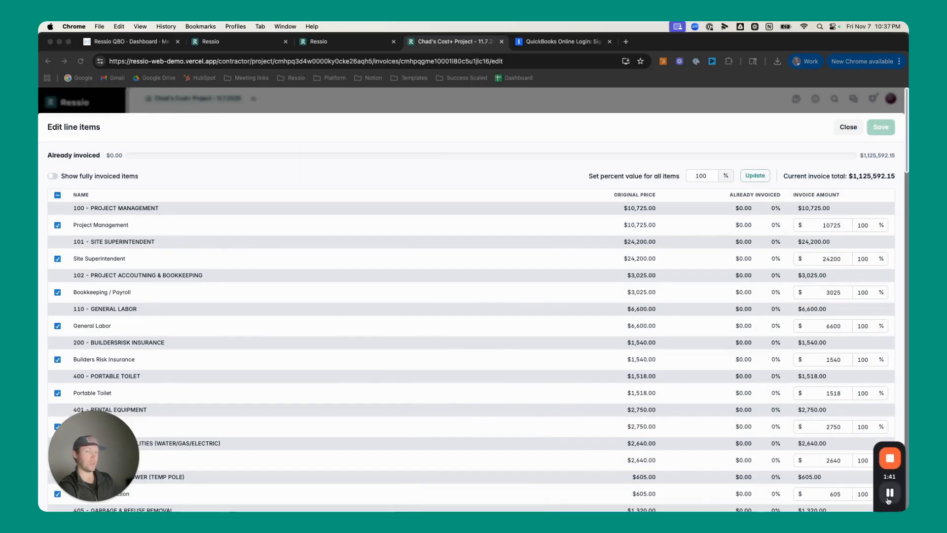
Look through the invoice line items for the deposit and turn on the display of fully invoiced items
scroll(543, 286, "down", 1)
scroll(542, 286, "down", 4)
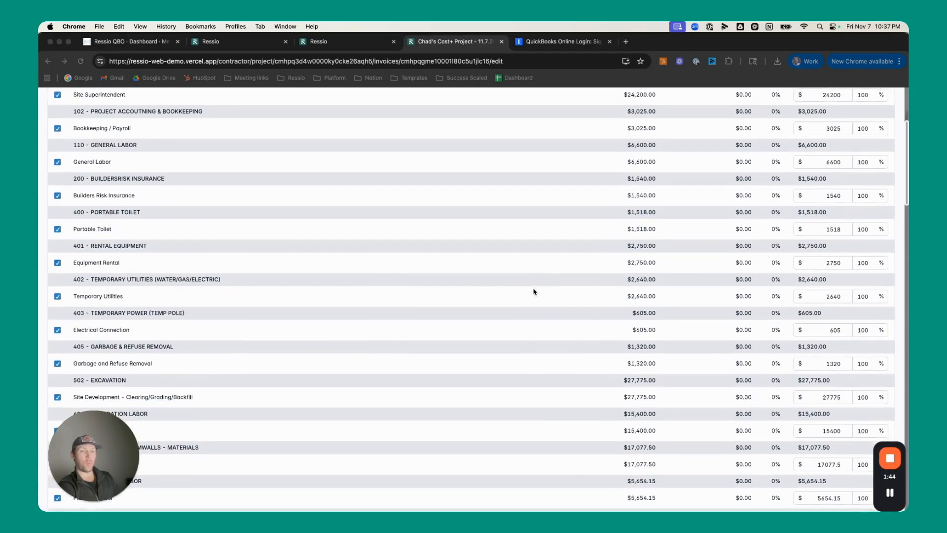
scroll(533, 291, "up", 4)
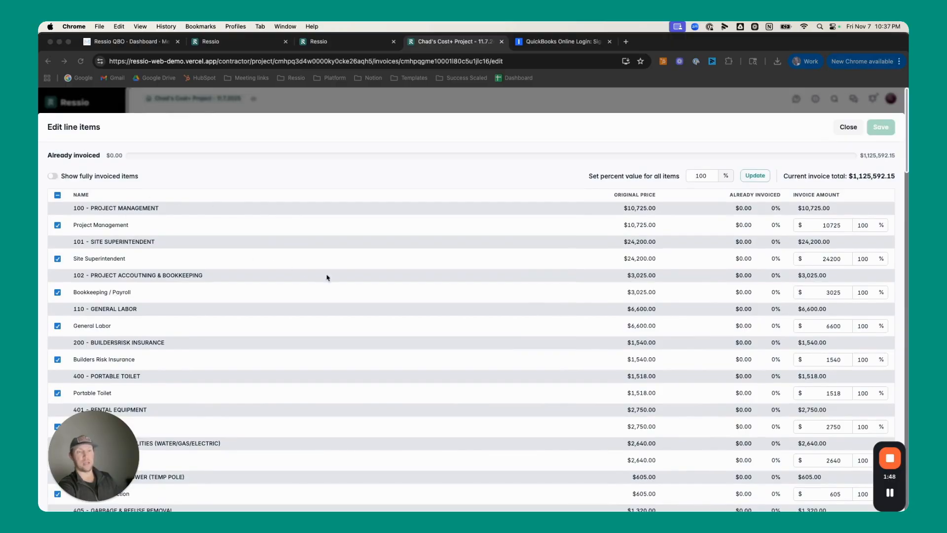
scroll(296, 274, "down", 20)
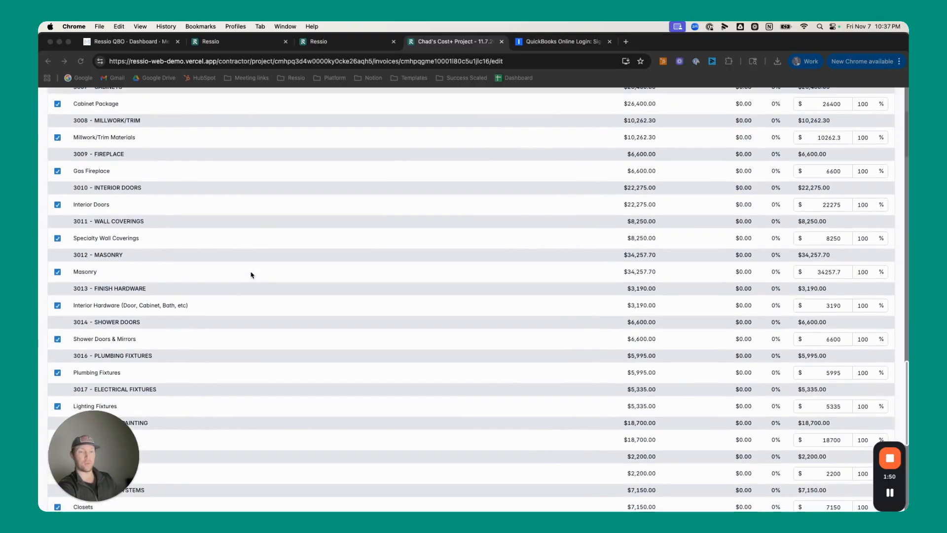
scroll(252, 275, "down", 10)
left_click_drag(120, 429, 839, 443)
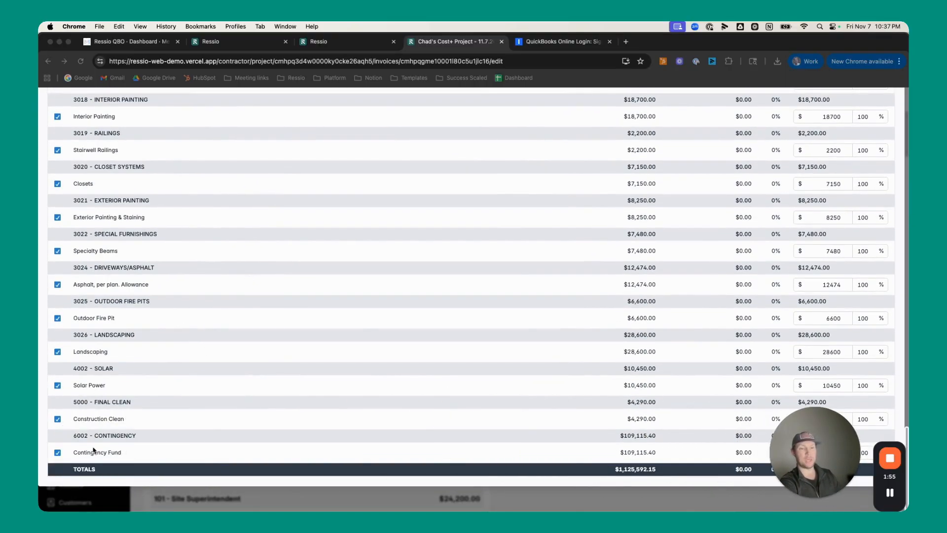
scroll(130, 337, "up", 20)
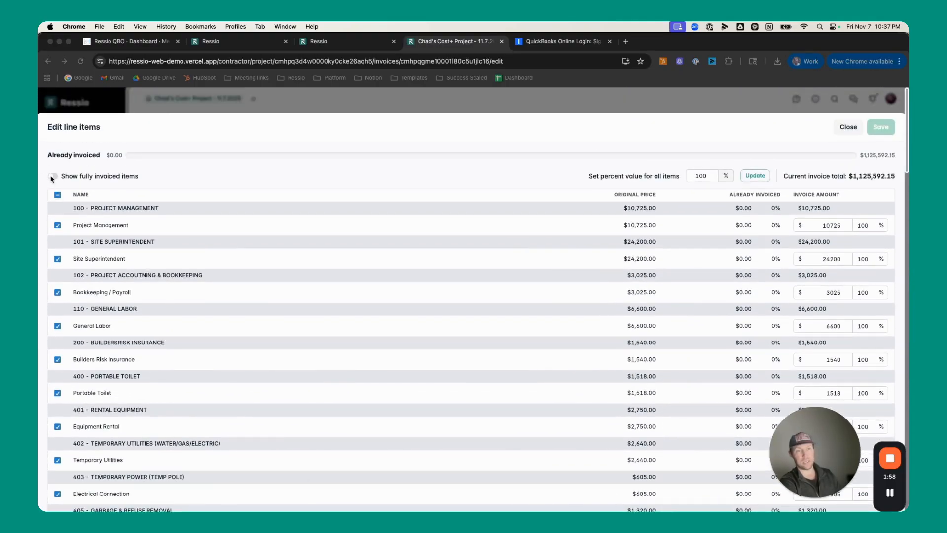
left_click(52, 176)
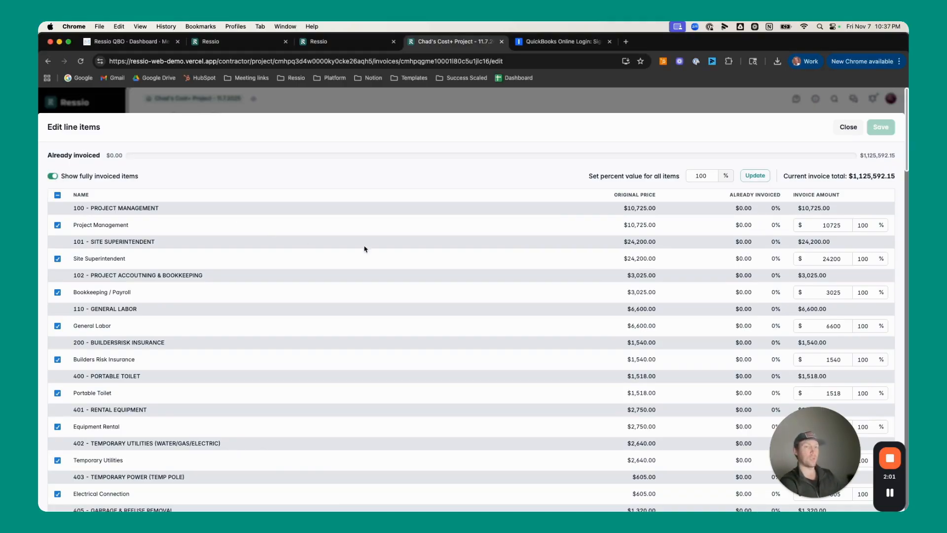
Exclude all line items from the invoice and include only the Deposit line under 9003 - Project Deposit
scroll(377, 269, "down", 5)
scroll(211, 220, "up", 3)
scroll(210, 220, "up", 1)
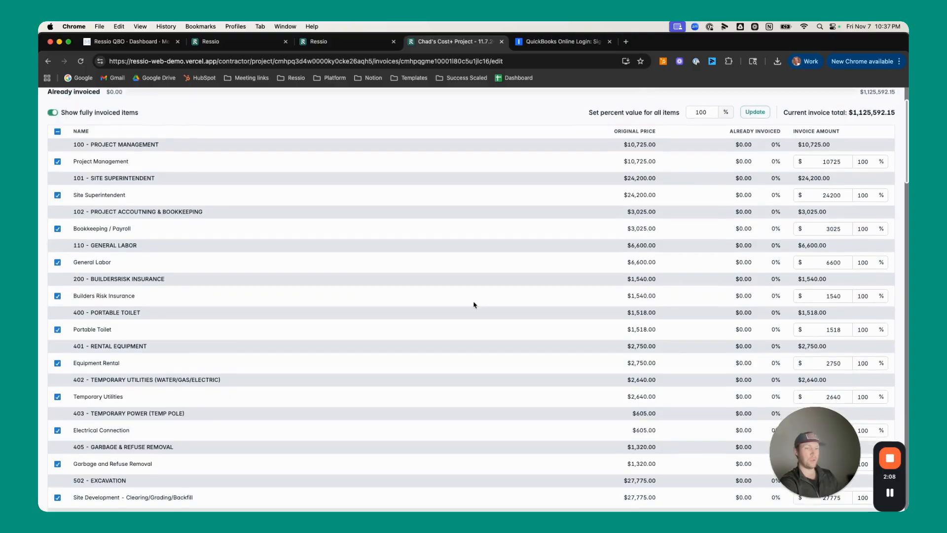
scroll(473, 302, "down", 20)
scroll(473, 303, "down", 5)
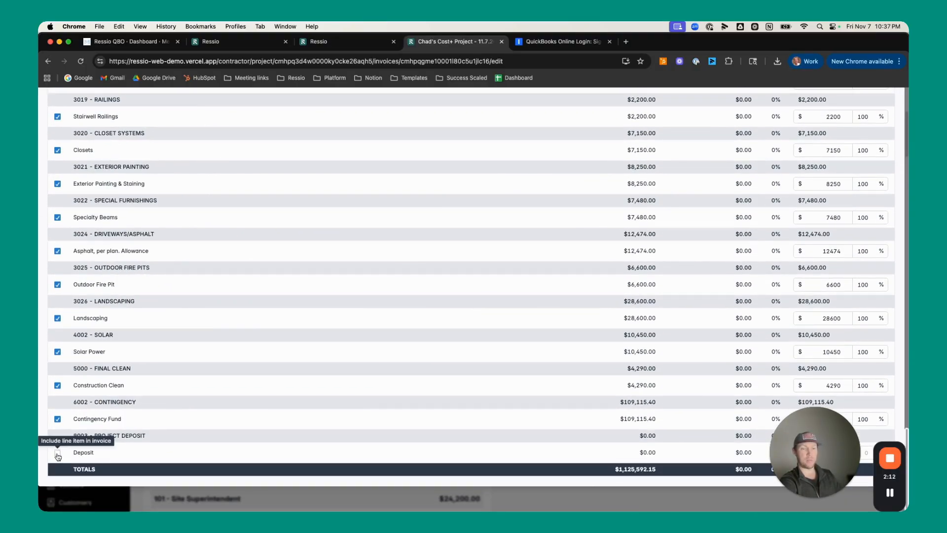
scroll(58, 295, "up", 20)
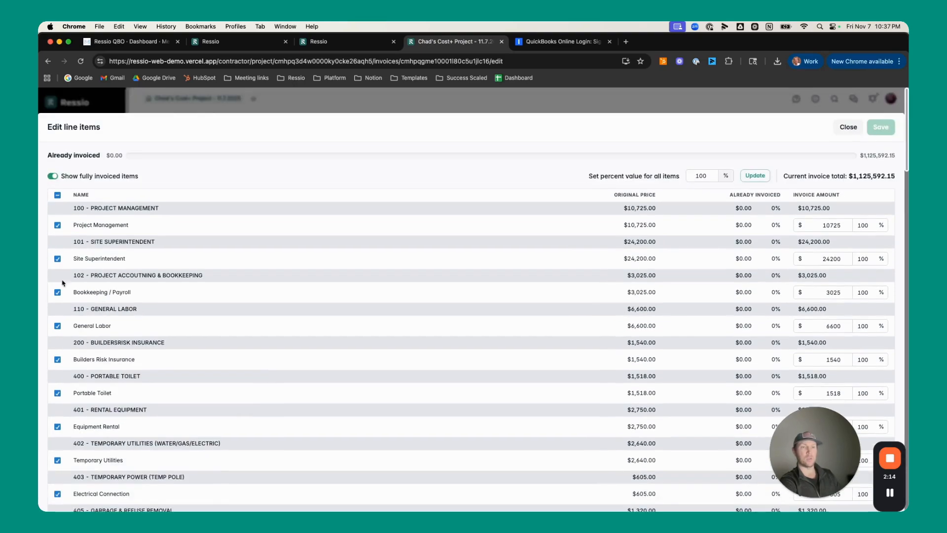
left_click(58, 196)
scroll(86, 366, "down", 20)
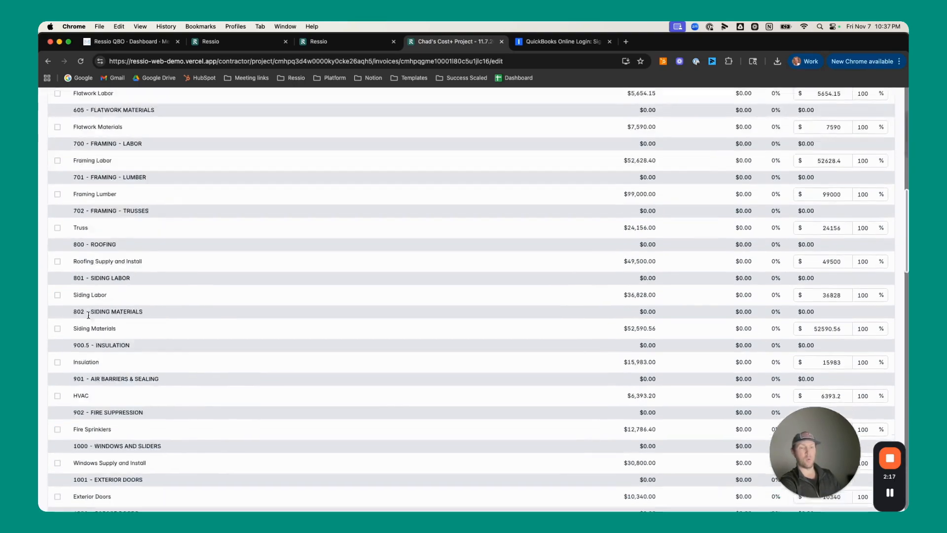
scroll(86, 366, "down", 5)
left_click(58, 452)
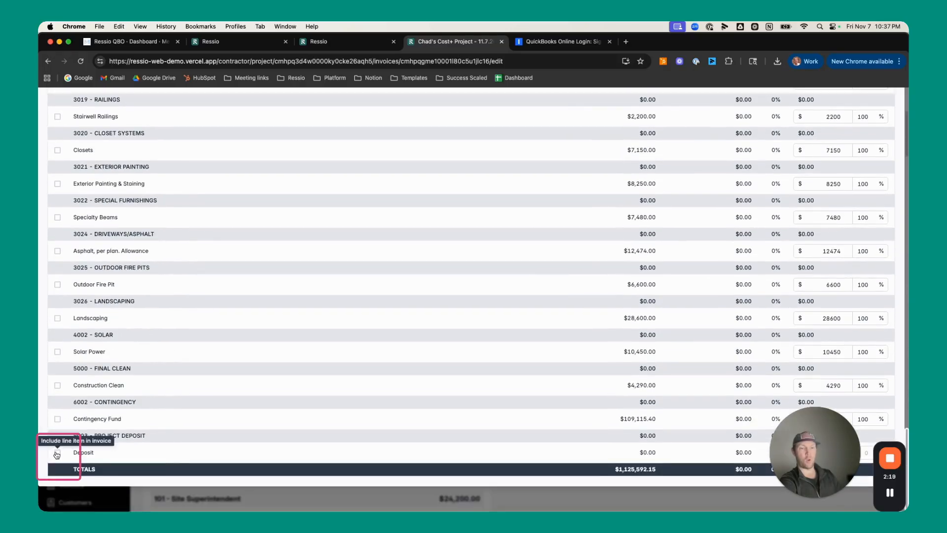
Set the Deposit line's invoice amount to $10,000
left_click_drag(797, 449, 117, 449)
left_click(837, 452)
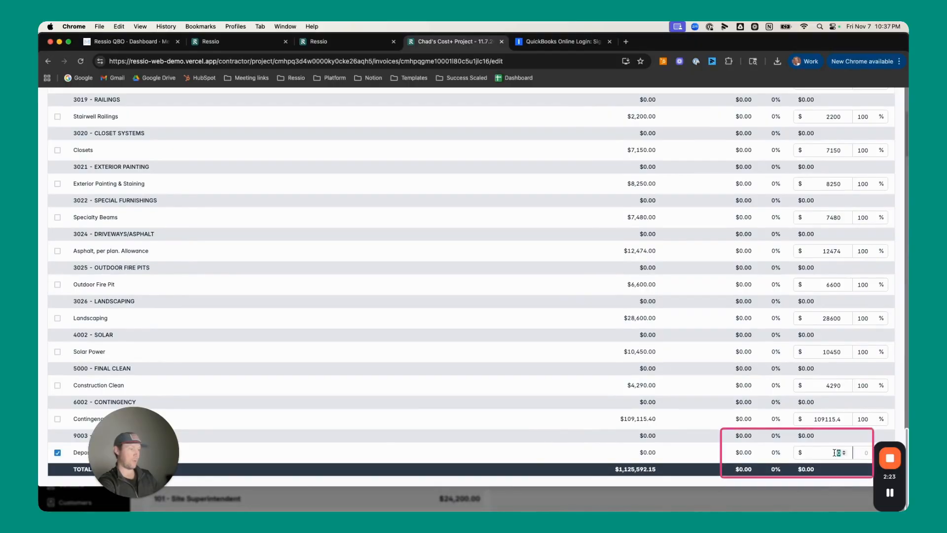
type("10000")
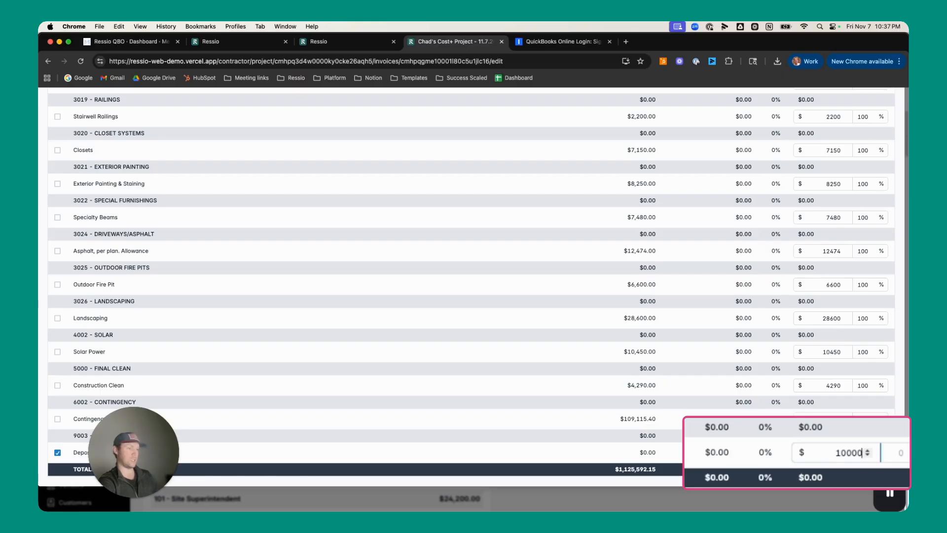
left_click(731, 443)
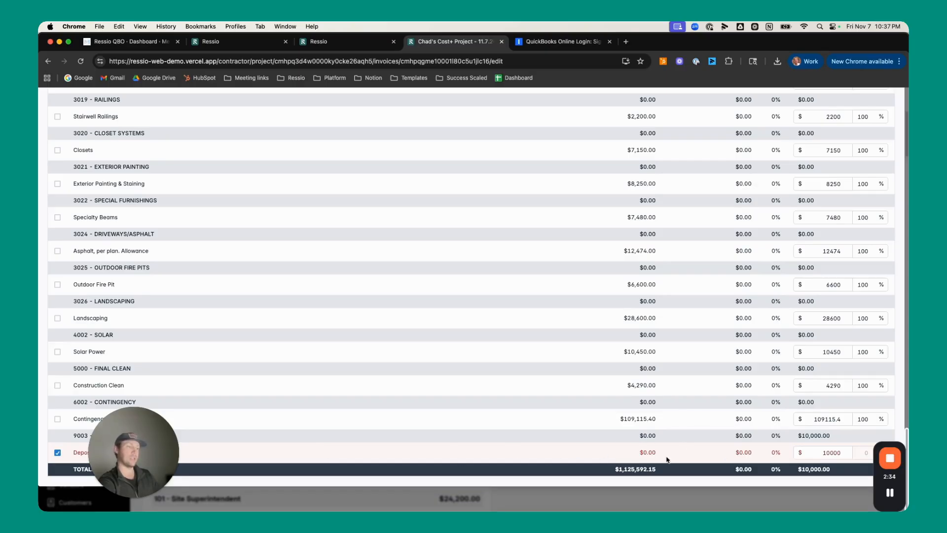
Save the edited line items and confirm invoicing more than the original price
scroll(729, 452, "up", 20)
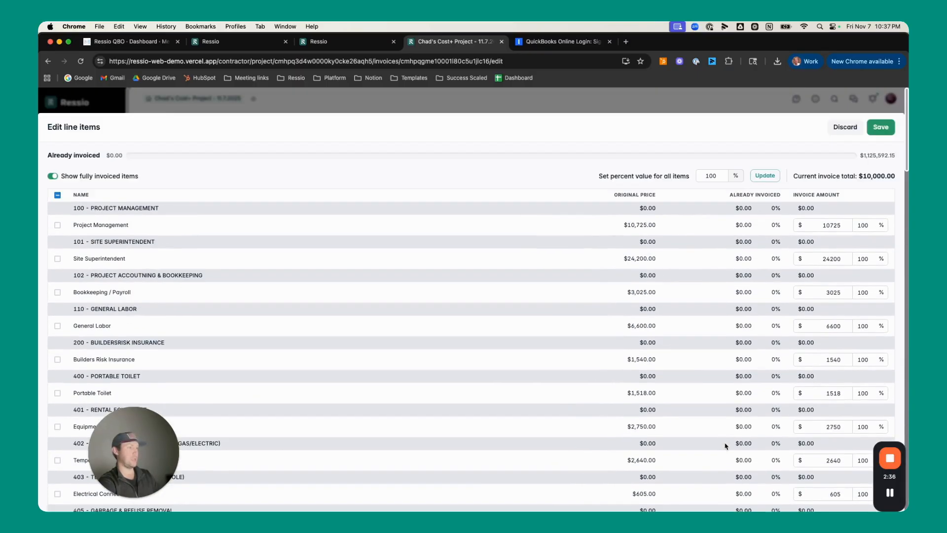
left_click(881, 132)
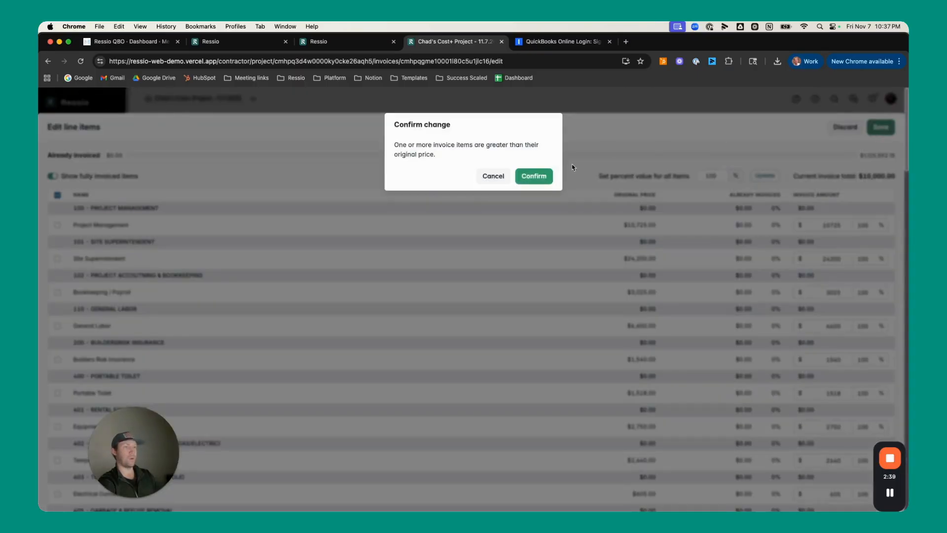
left_click(539, 178)
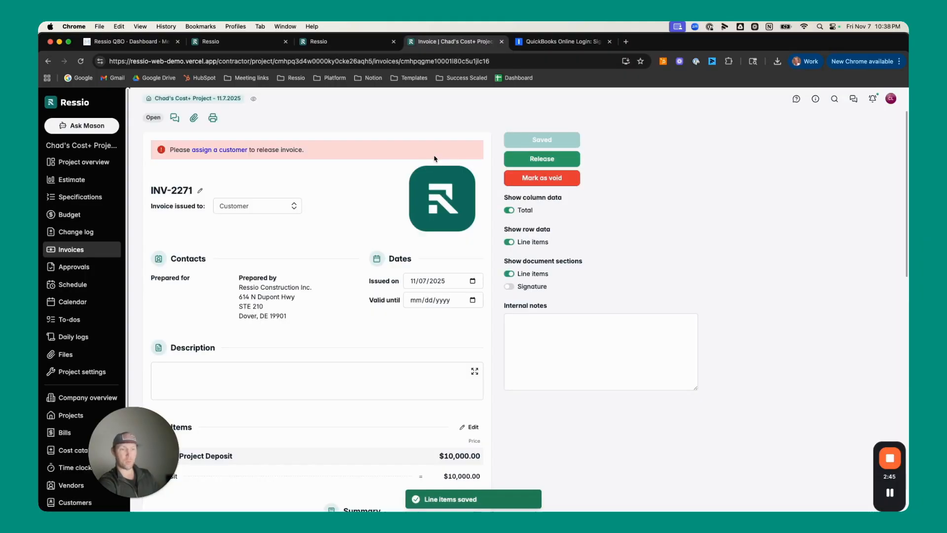
Check the invoice's deposit item and change the invoice number prefix to DEPOSIT
scroll(347, 333, "down", 1)
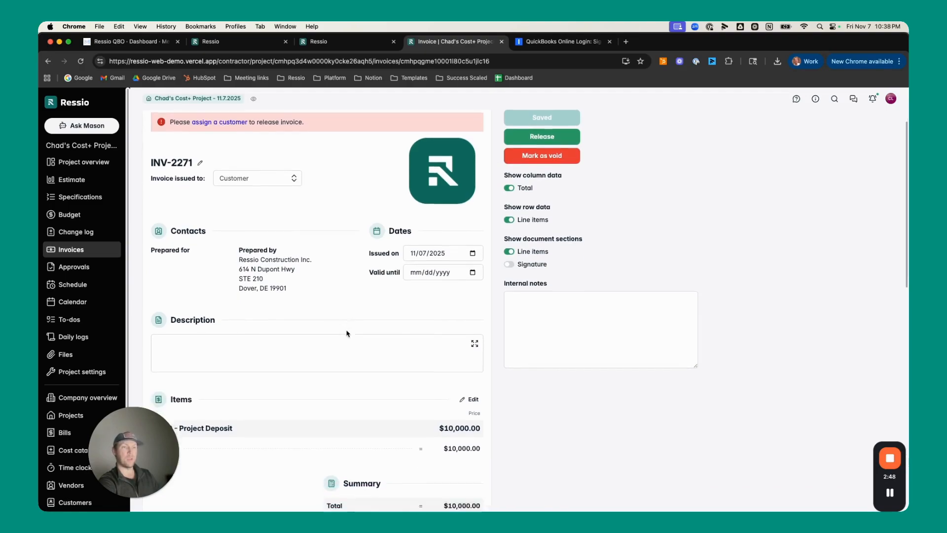
scroll(346, 333, "down", 5)
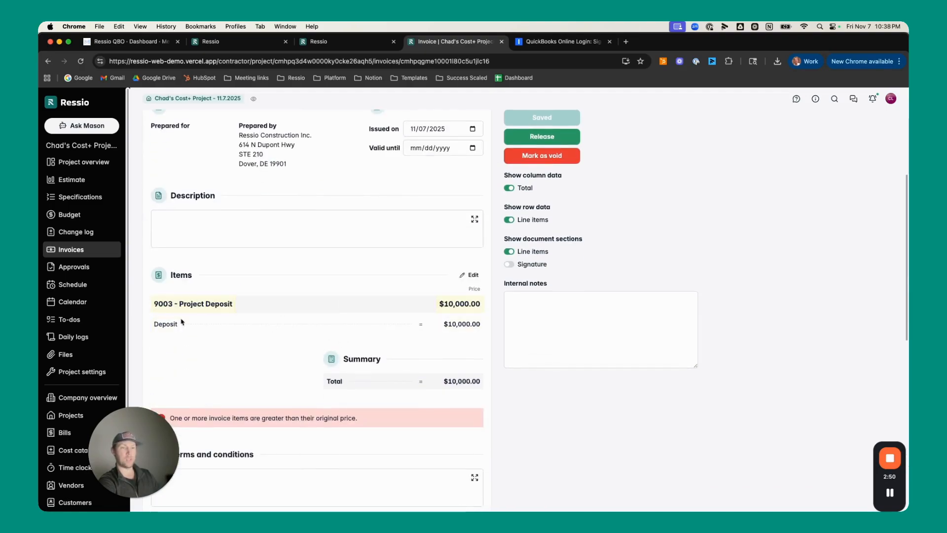
scroll(458, 324, "up", 6)
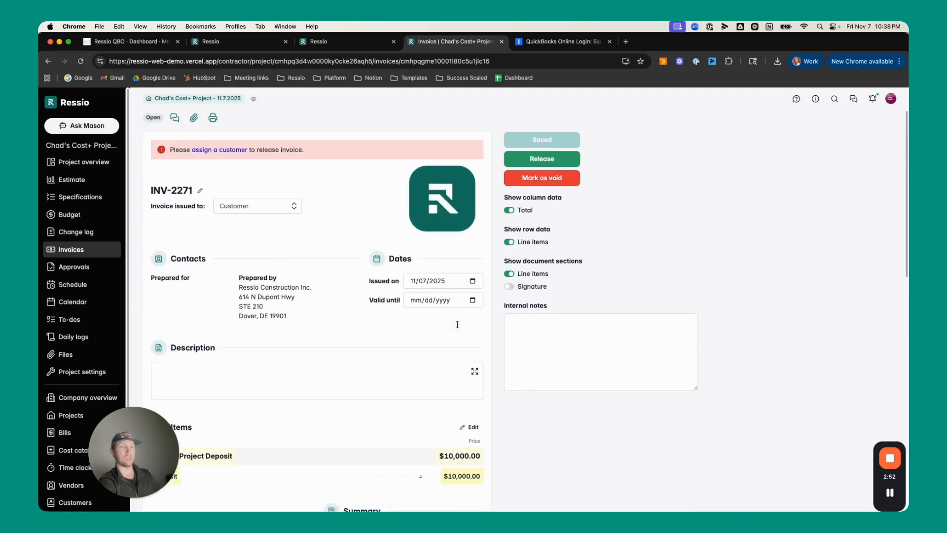
left_click(187, 190)
double_click(163, 190)
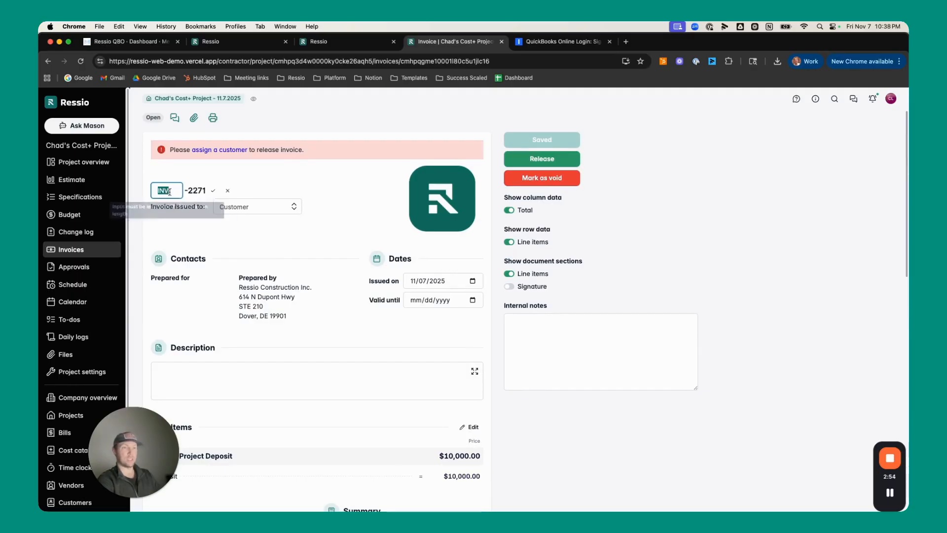
type("DEPO")
type("SIT")
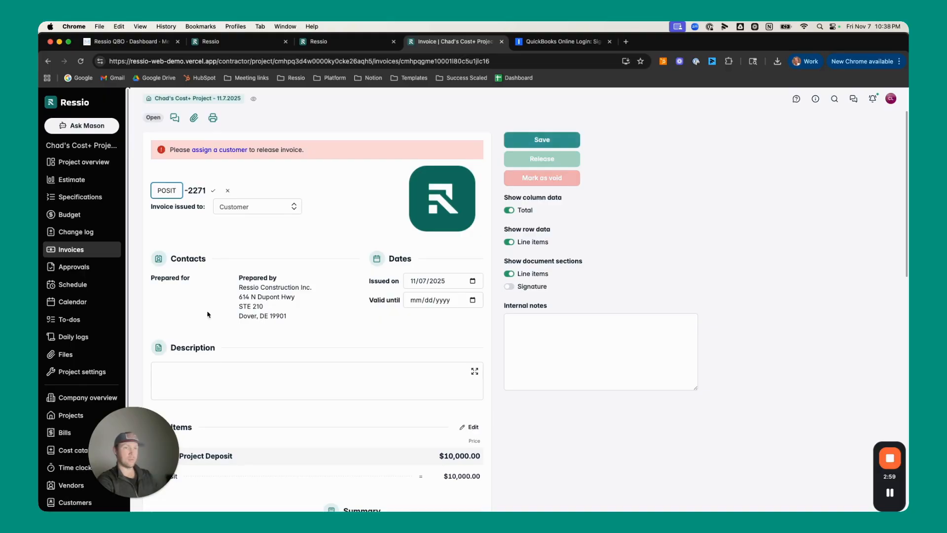
Enter "Project deposit" as the invoice description and save the invoice
left_click(218, 380)
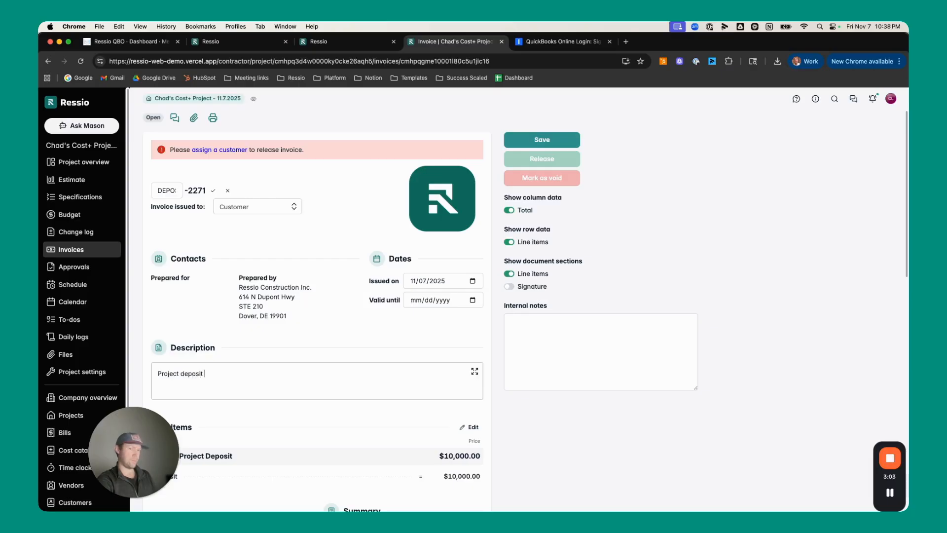
left_click(516, 141)
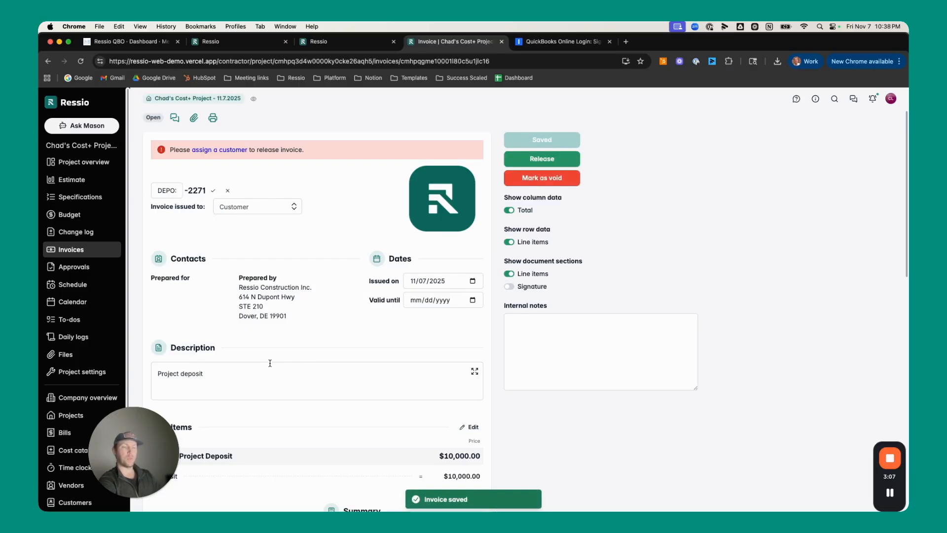
scroll(276, 364, "down", 5)
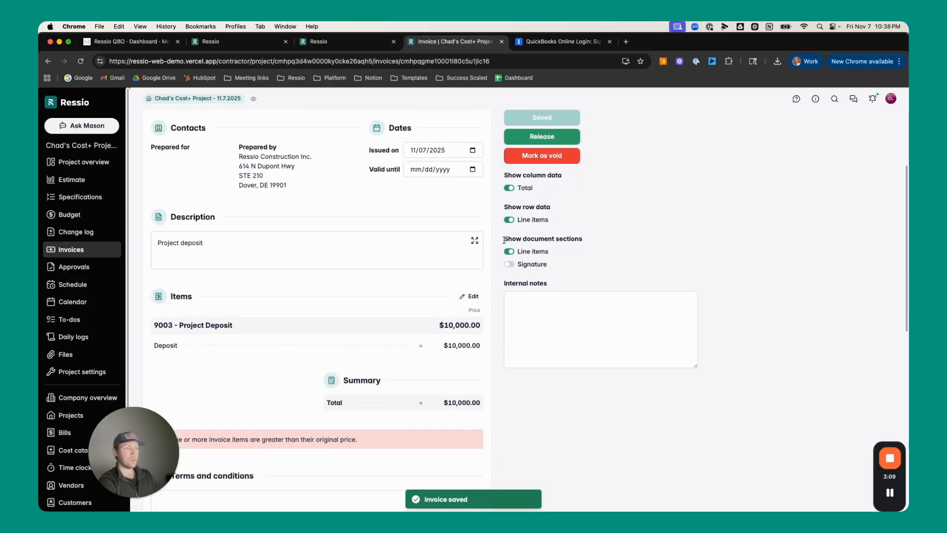
scroll(320, 360, "down", 3)
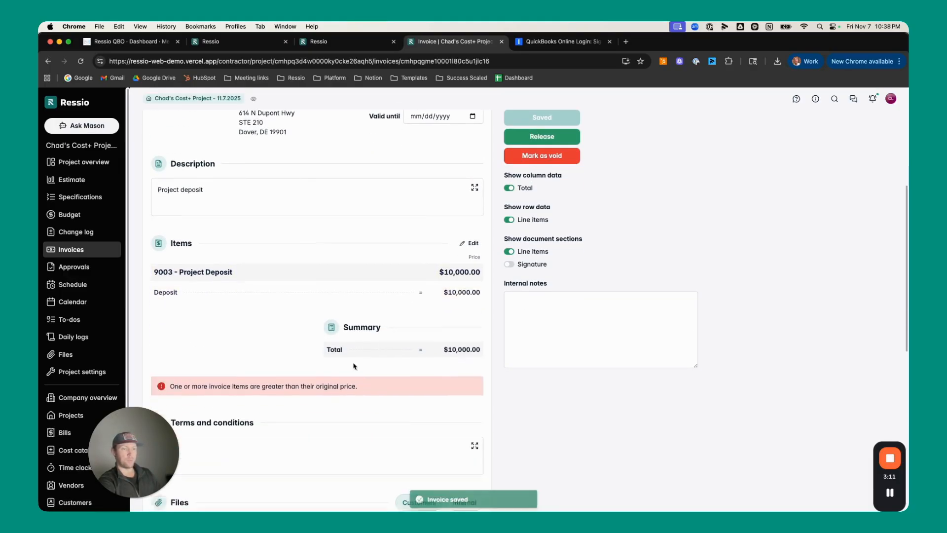
Examine the notice about items exceeding their original price and the invoice's summary total
triple_click(193, 374)
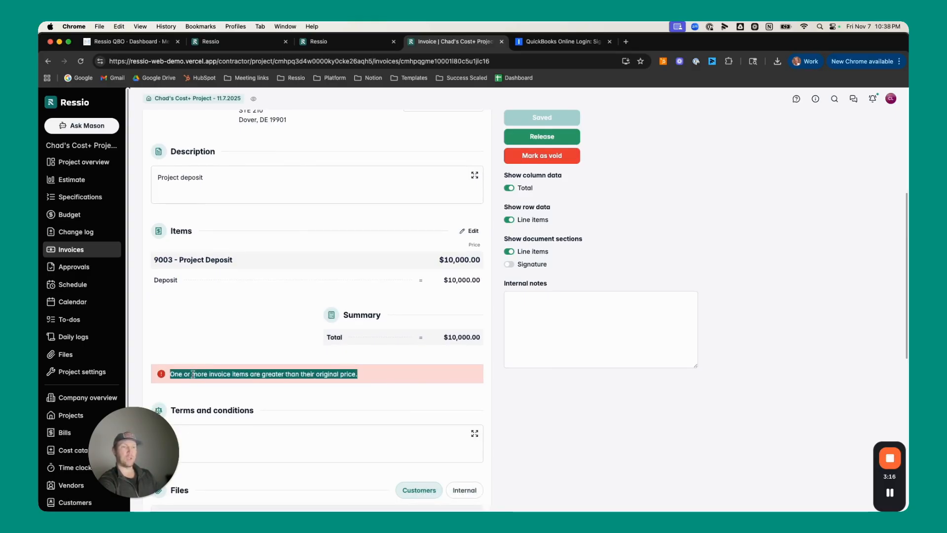
left_click(193, 374)
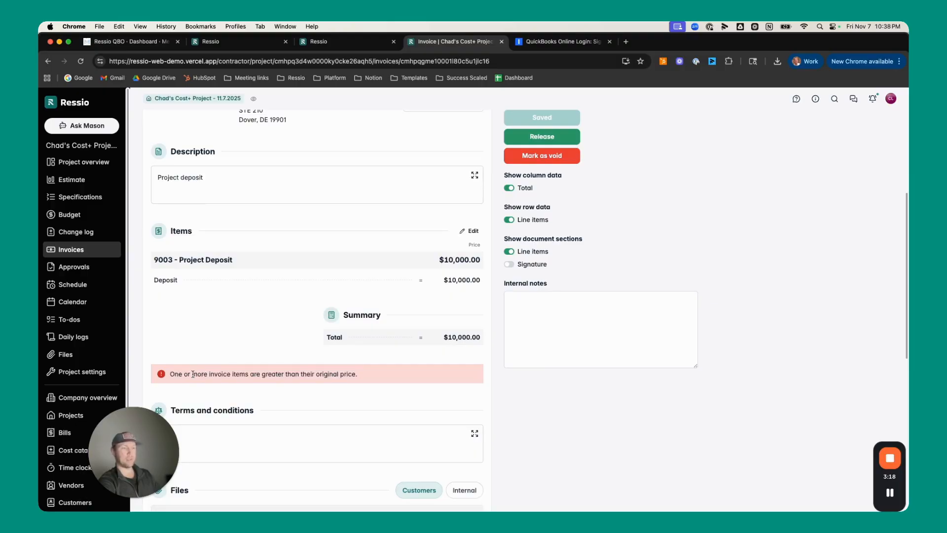
scroll(273, 384, "up", 1)
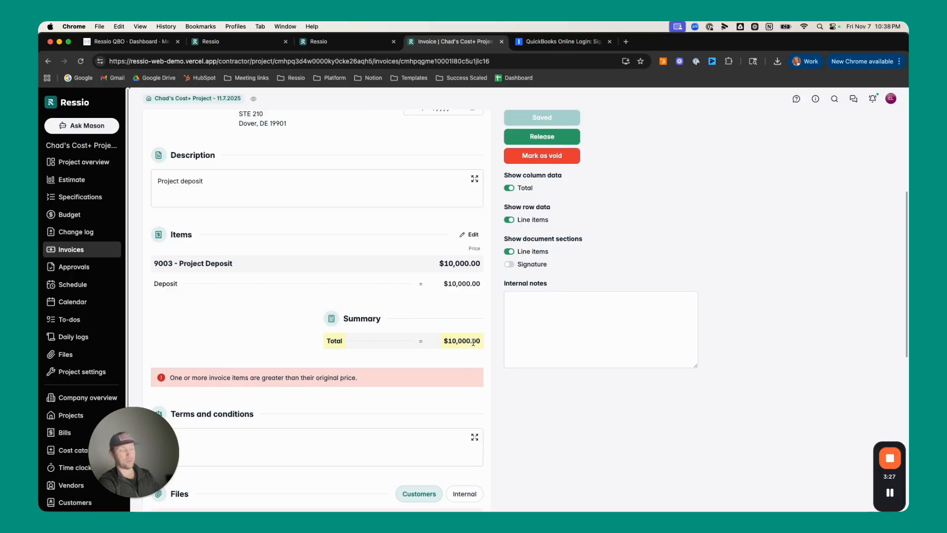
triple_click(473, 342)
left_click(473, 341)
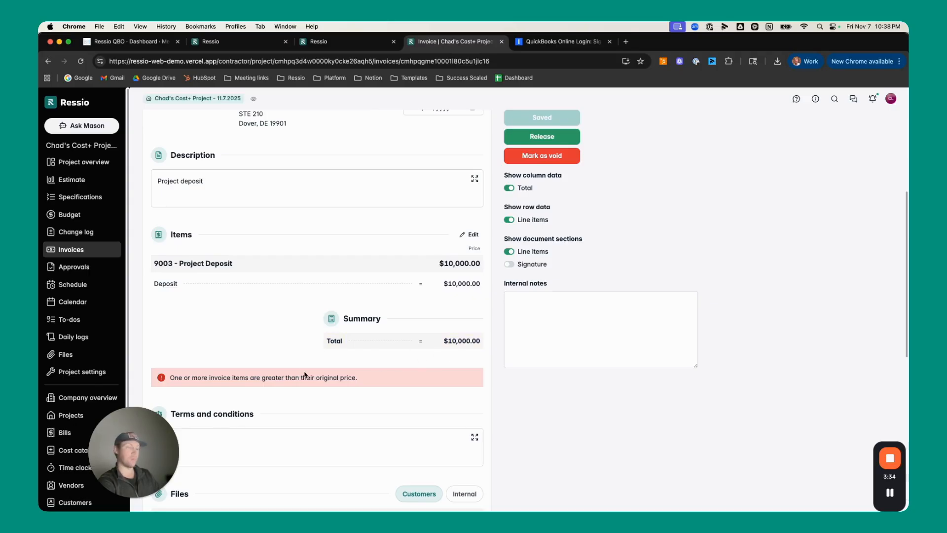
Release the deposit invoice without notifying the customer
scroll(305, 375, "up", 2)
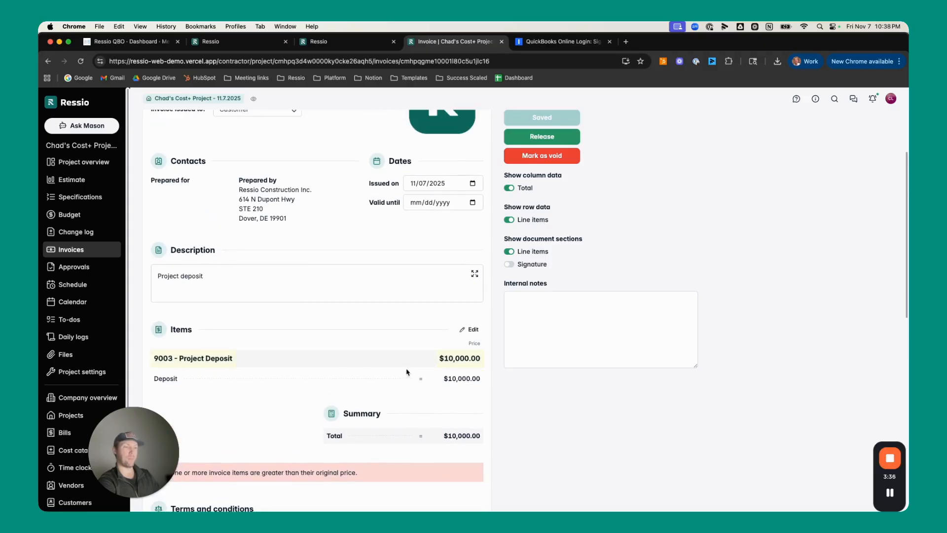
scroll(410, 375, "up", 1)
left_click(553, 139)
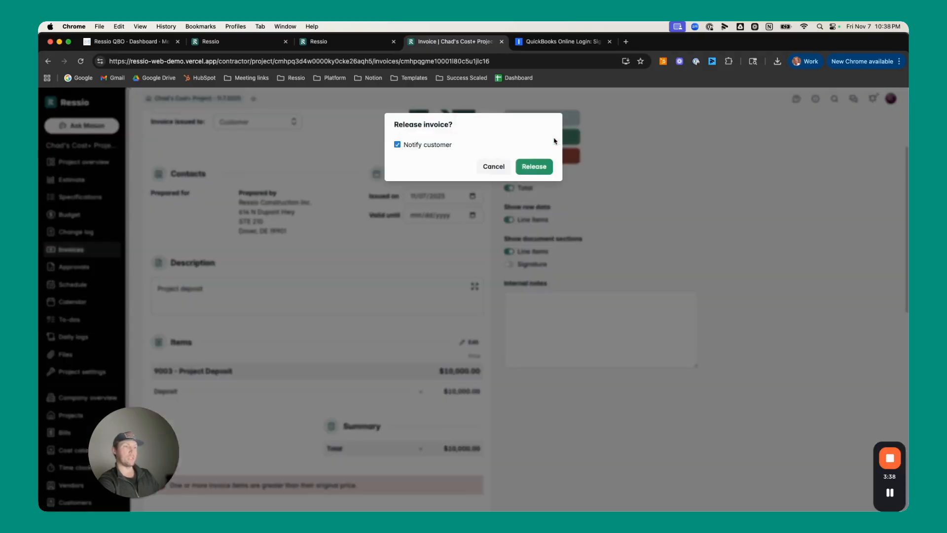
left_click(415, 149)
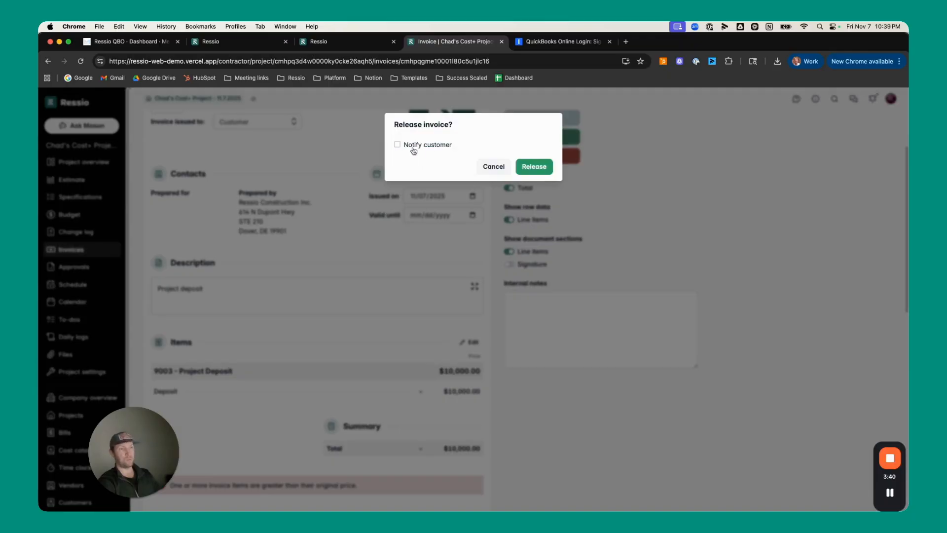
left_click(540, 171)
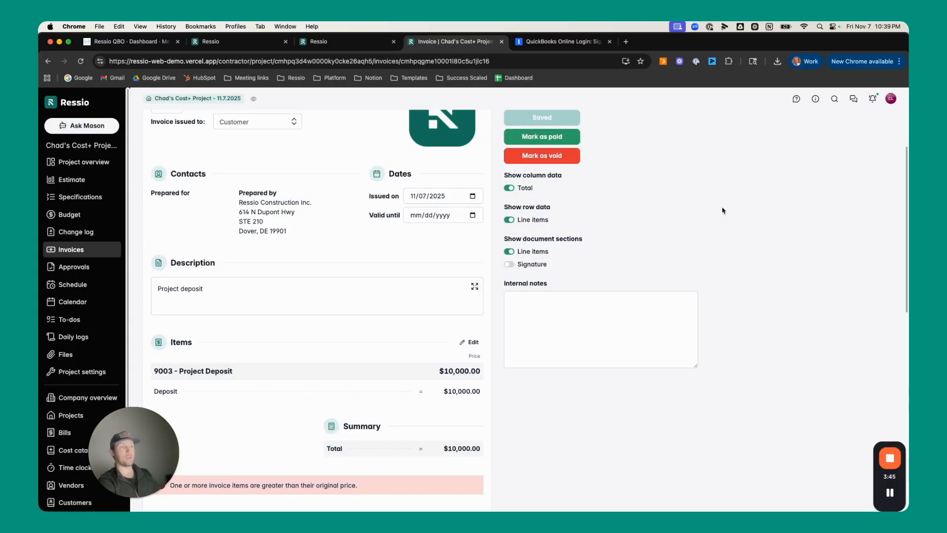
Mark the deposit invoice as paid by recording the full $10,000 payment
scroll(555, 277, "up", 3)
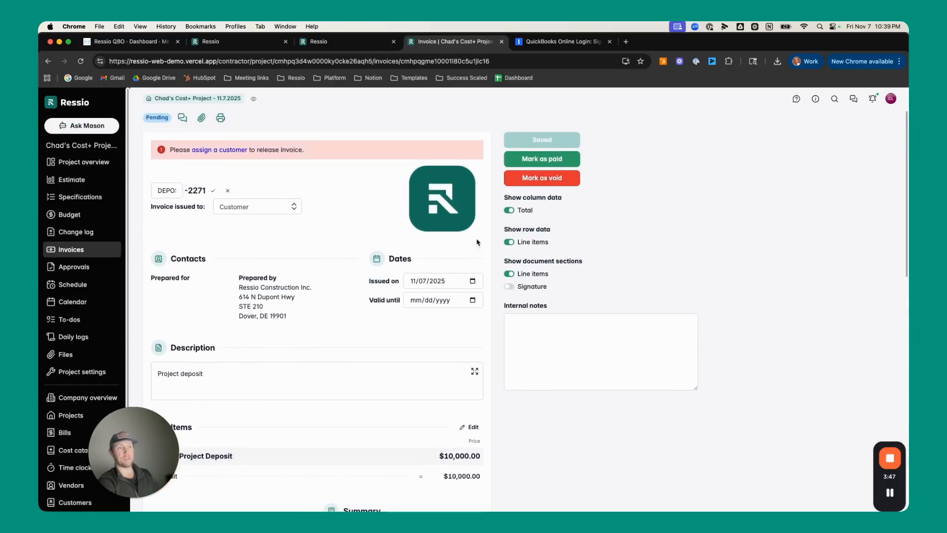
left_click(548, 160)
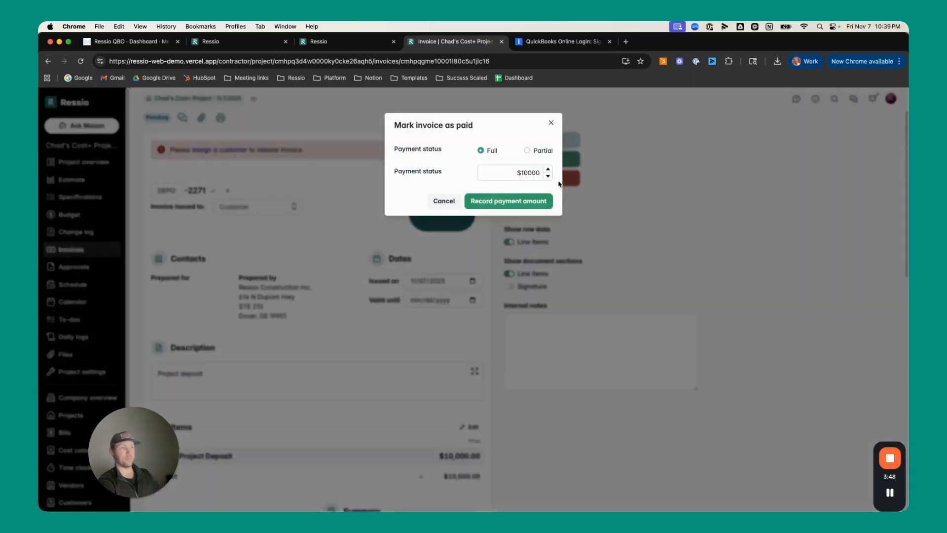
left_click(510, 201)
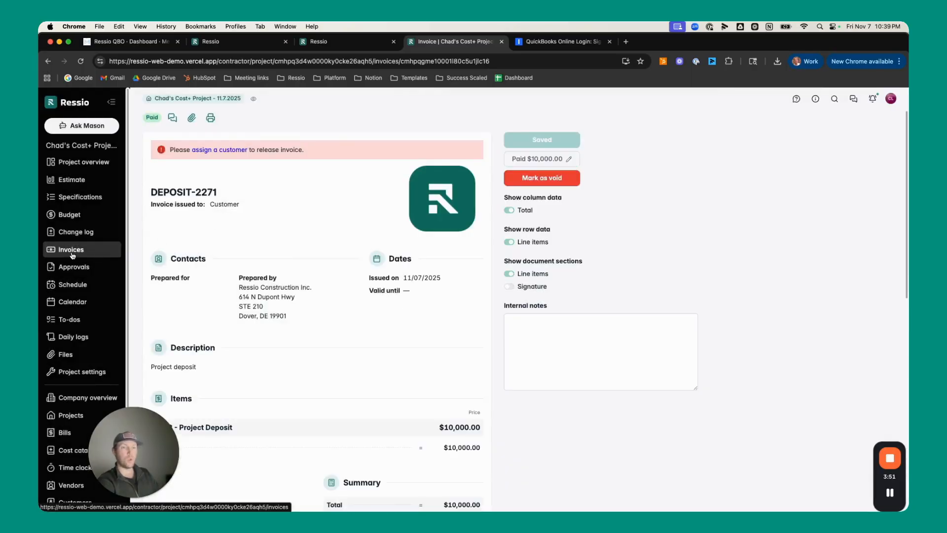
Return to the project's invoice list and check the total amount invoiced
left_click(74, 251)
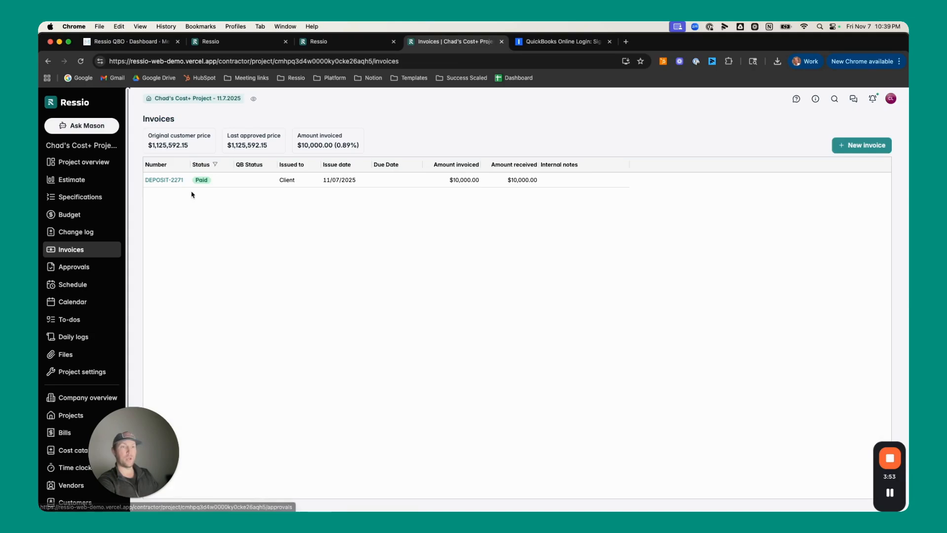
mouse_move(304, 143)
left_click_drag(302, 144, 367, 146)
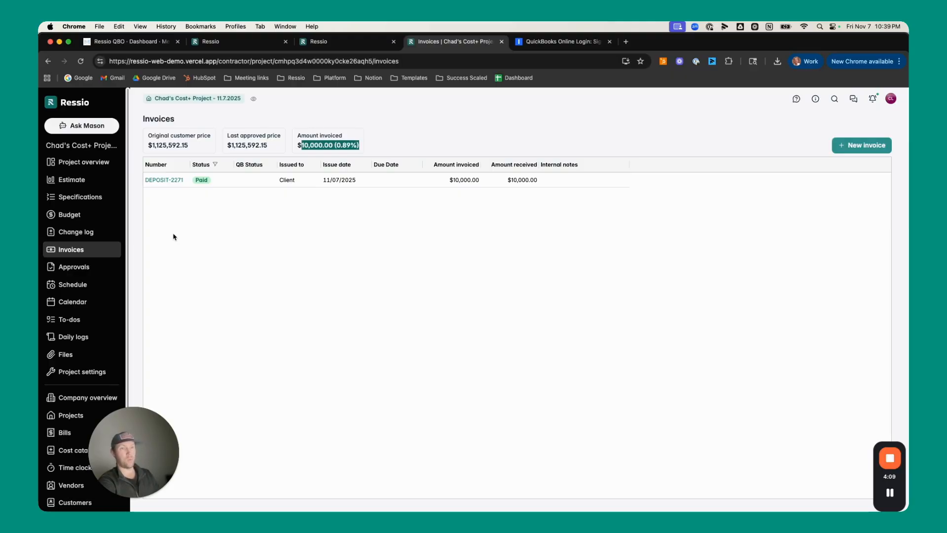
Create a new invoice by percent and exclude all of its line items
left_click(863, 145)
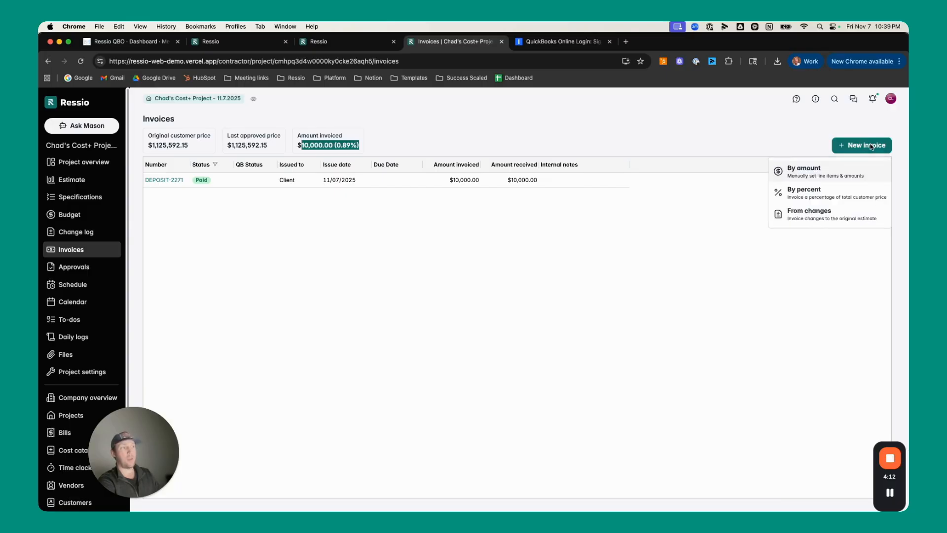
left_click(817, 199)
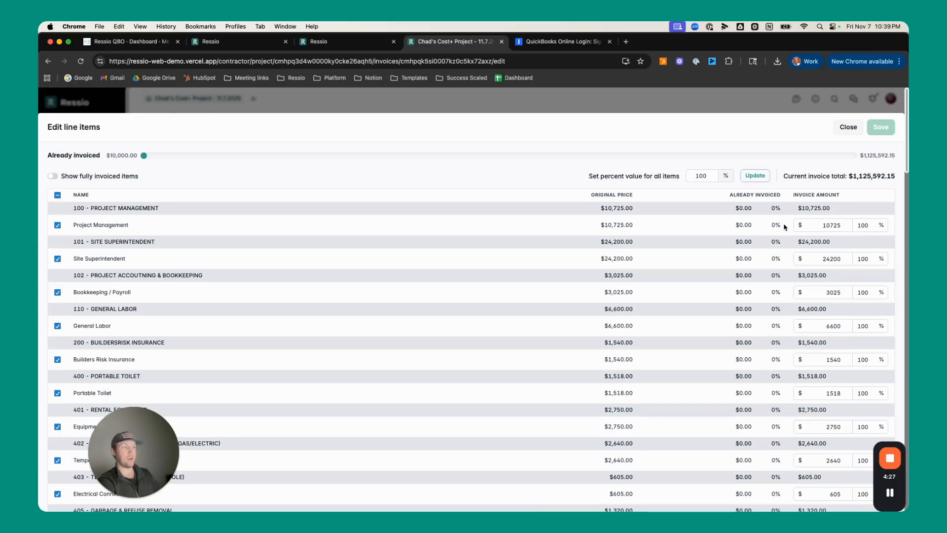
left_click(57, 196)
left_click(58, 195)
Include the 601 Footer / Stem Walls materials, Flatwork Labor and Flatwork Materials lines in the invoice at 100%
scroll(94, 261, "down", 6)
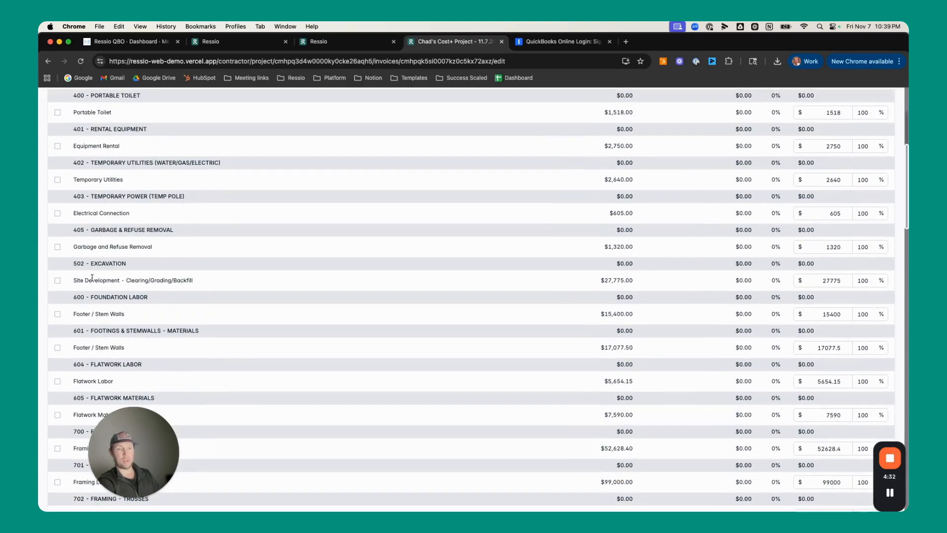
left_click(57, 347)
left_click(57, 381)
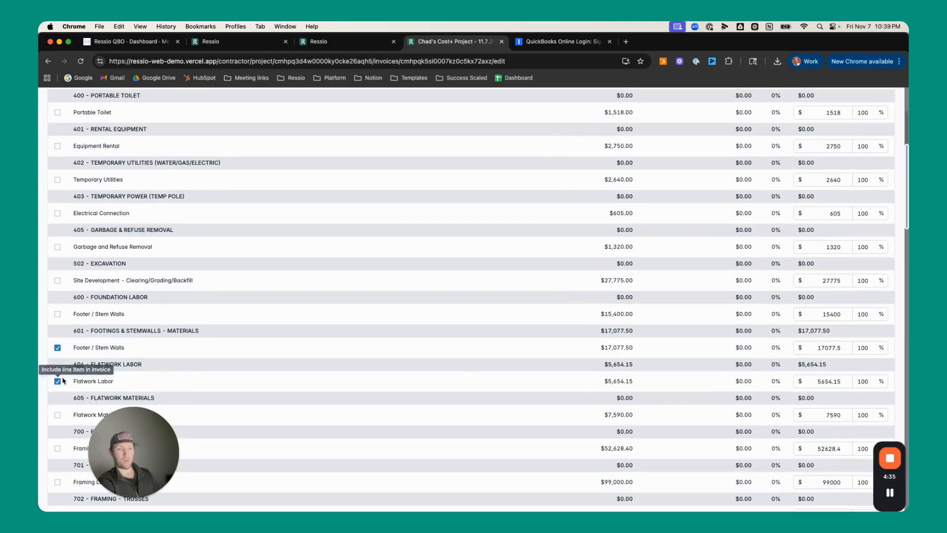
scroll(57, 395, "down", 1)
left_click(58, 407)
scroll(58, 408, "down", 1)
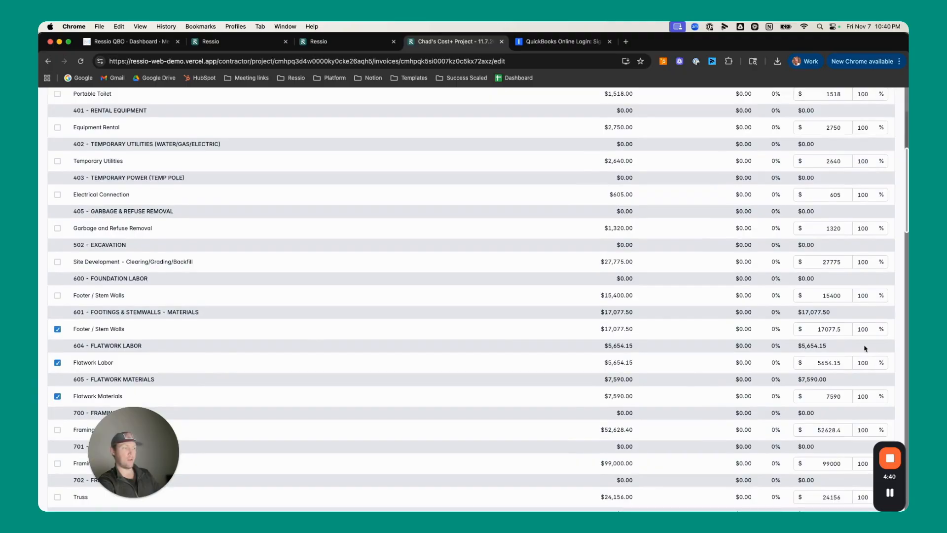
Look through the line items for the deposit and turn on the display of fully invoiced items
scroll(266, 298, "down", 5)
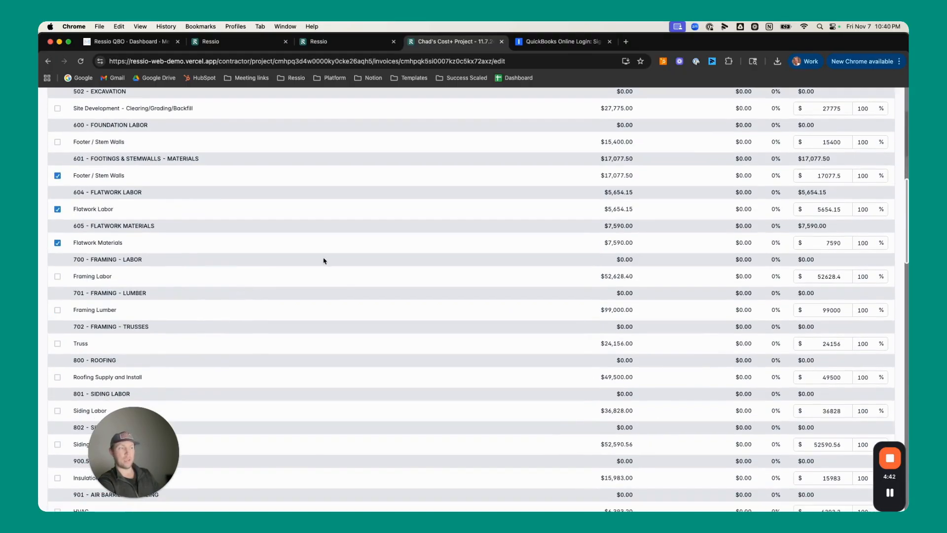
scroll(192, 242, "down", 20)
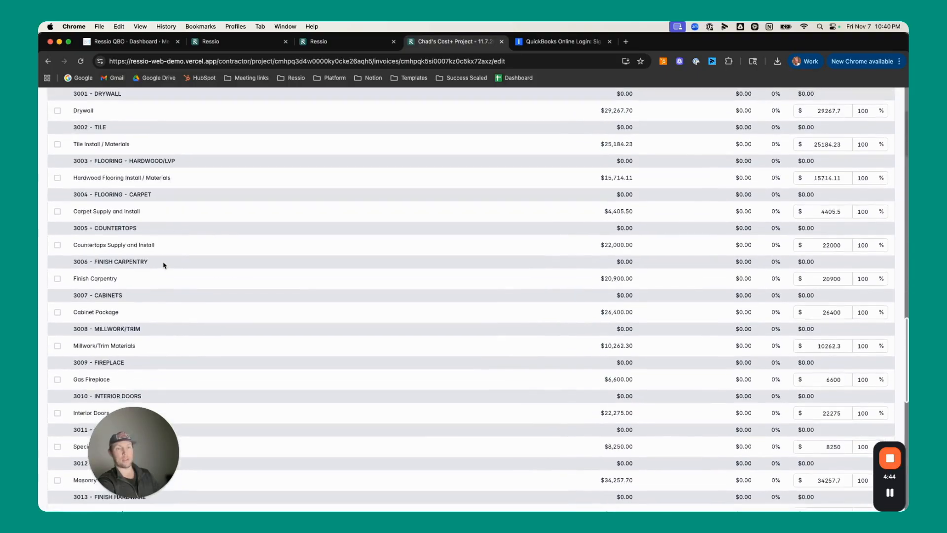
scroll(164, 265, "down", 10)
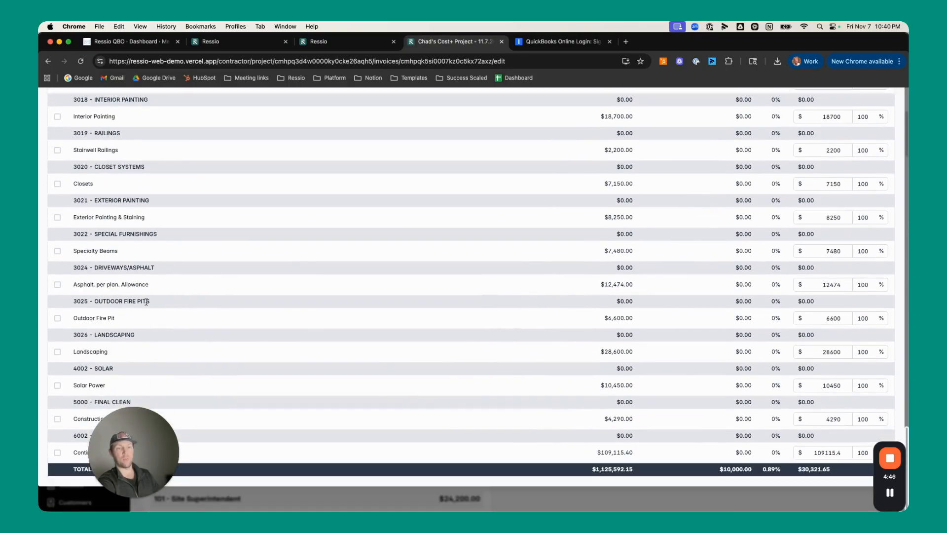
scroll(146, 302, "up", 20)
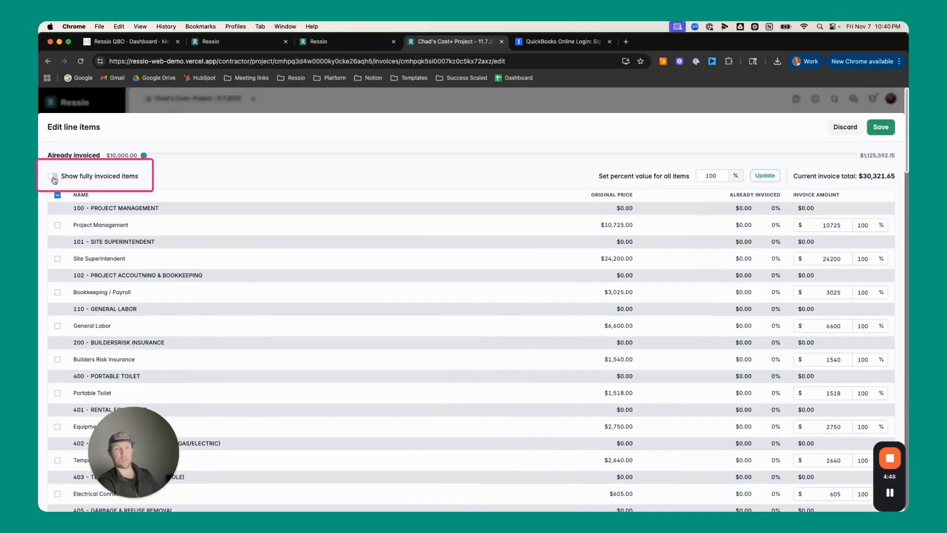
left_click(52, 177)
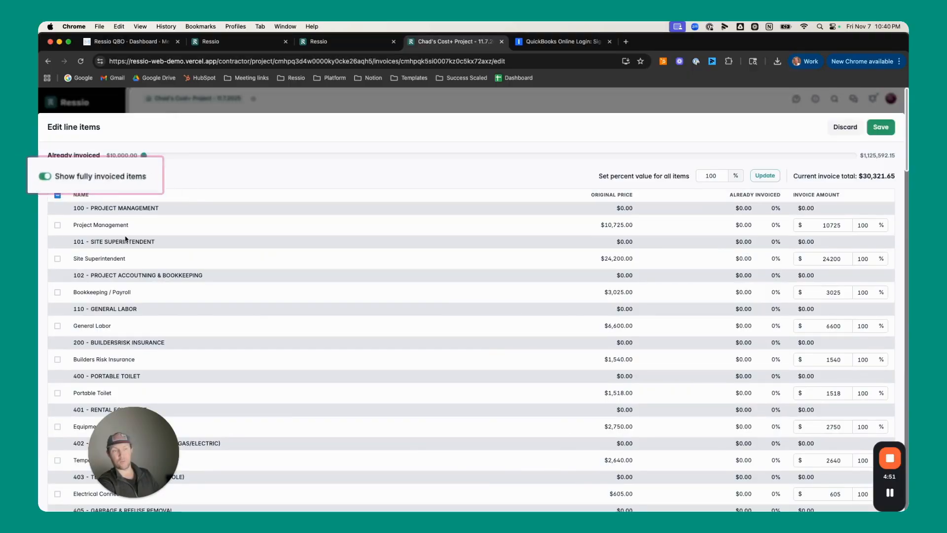
Include the 9003 Project Deposit line as a -$10,000 credit and save the invoice's line items
scroll(178, 290, "down", 20)
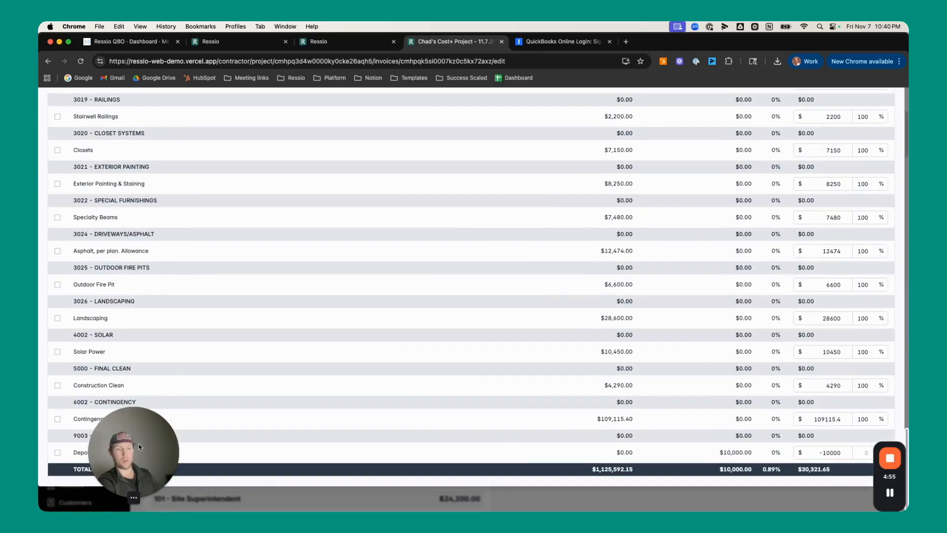
left_click_drag(131, 456, 233, 457)
left_click(57, 452)
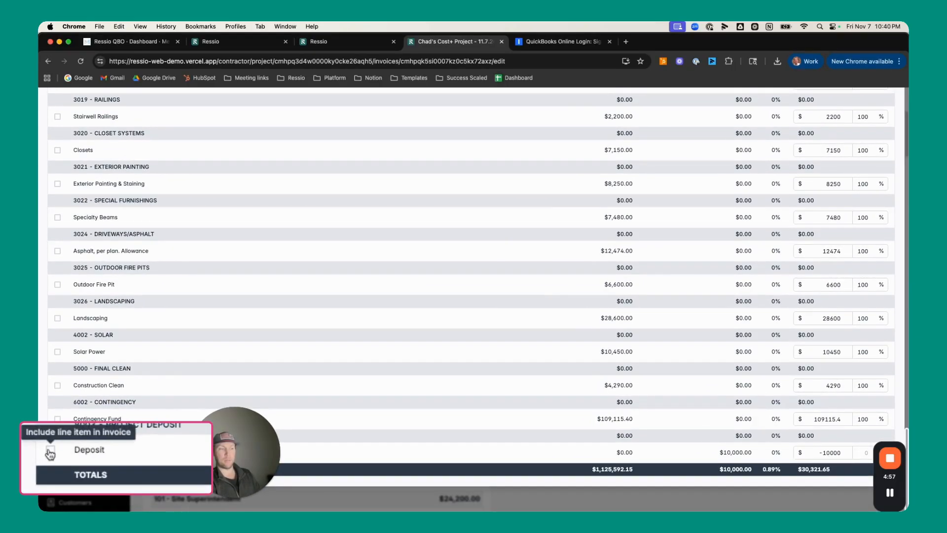
left_click(57, 452)
left_click_drag(235, 434, 115, 434)
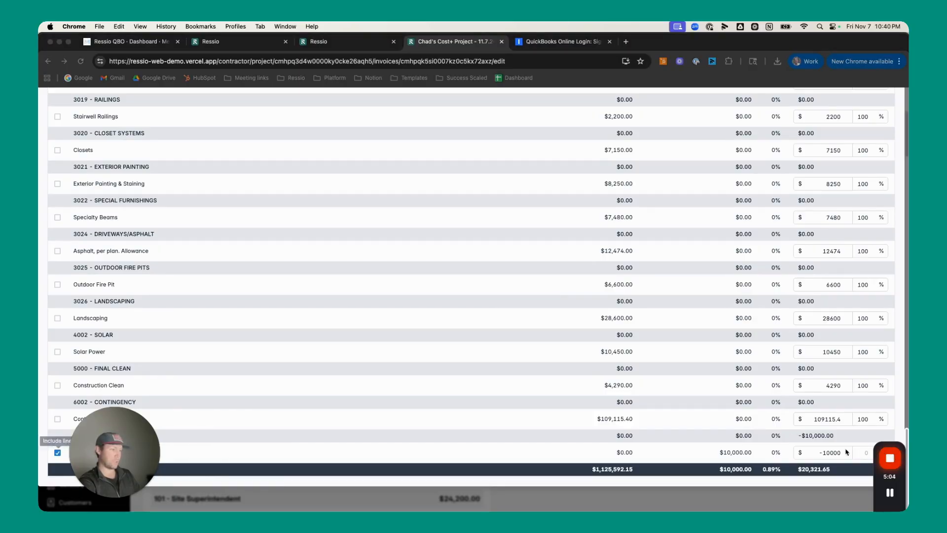
left_click_drag(881, 447, 188, 428)
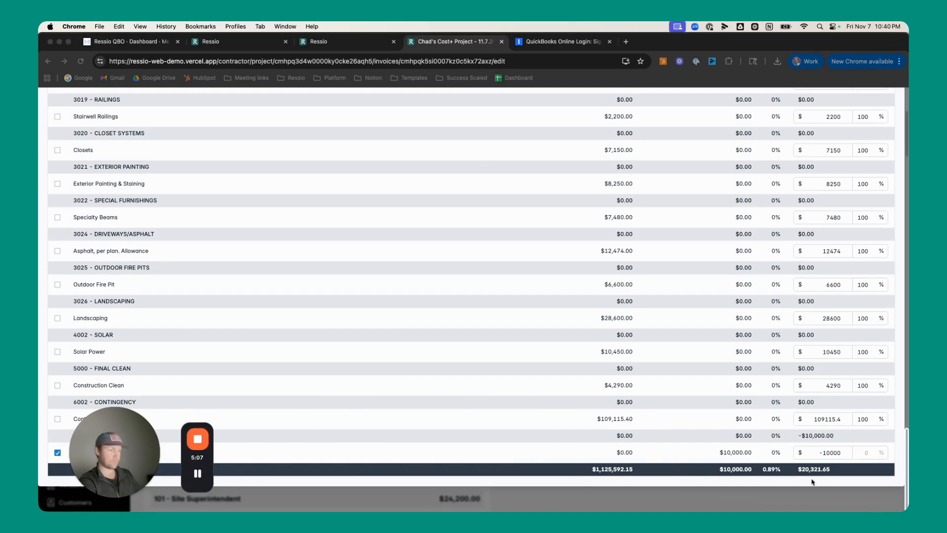
left_click(830, 455)
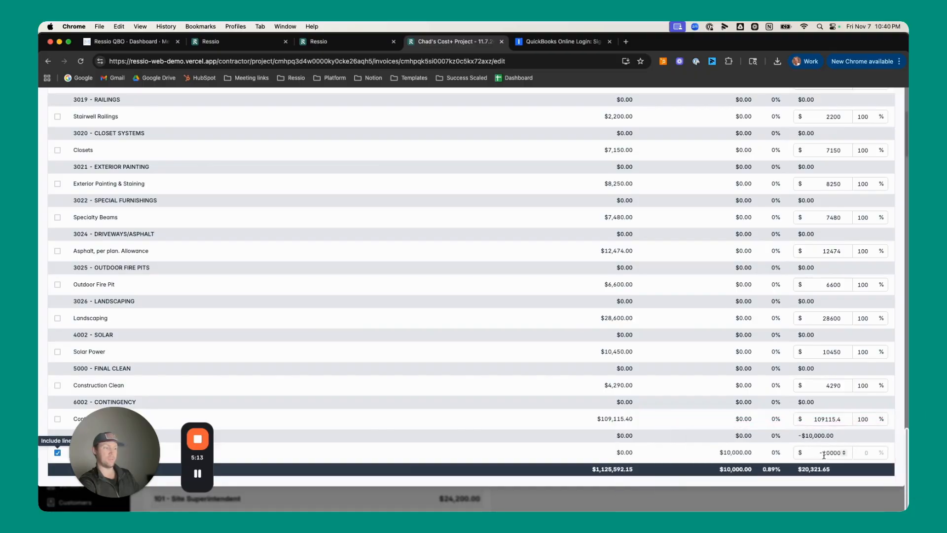
scroll(821, 439, "up", 20)
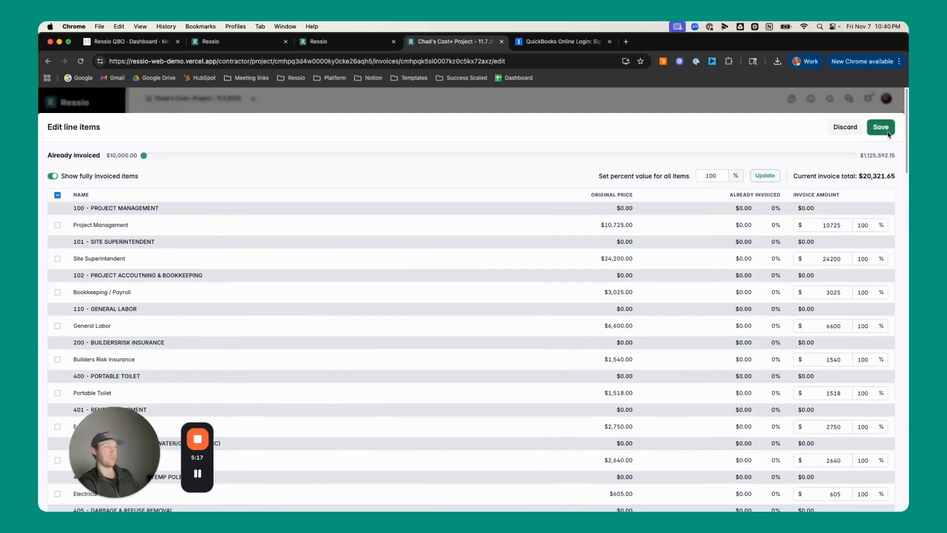
left_click(881, 127)
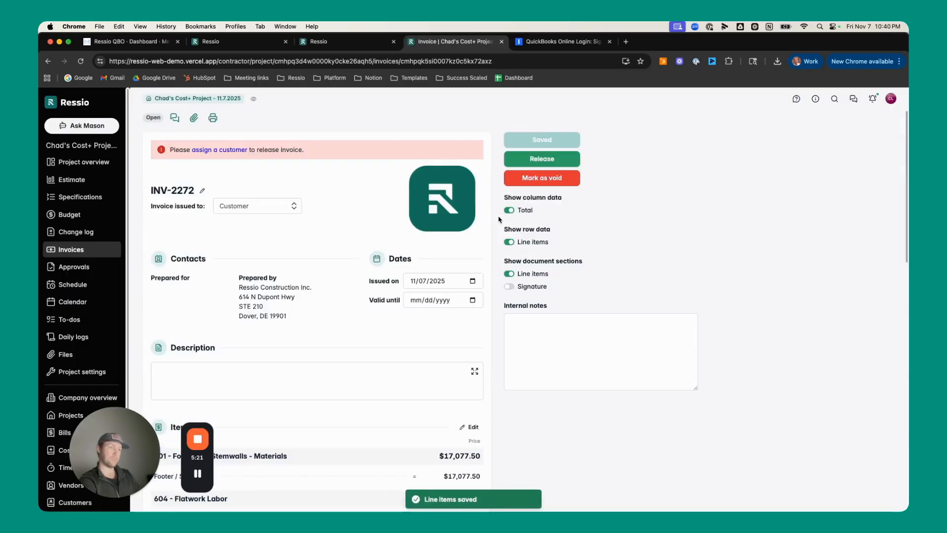
Review the invoice's items and total, and release it with the customer notification enabled
scroll(424, 241, "down", 5)
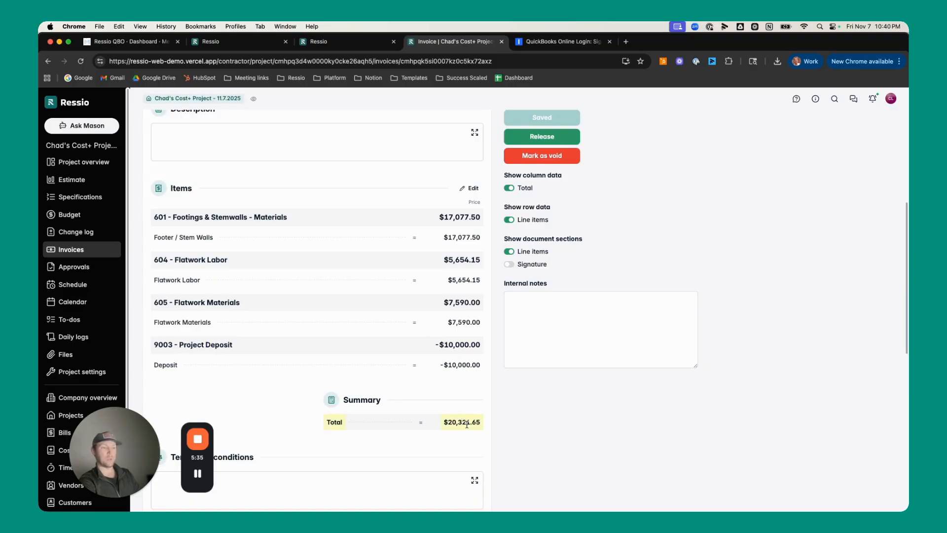
scroll(439, 395, "up", 5)
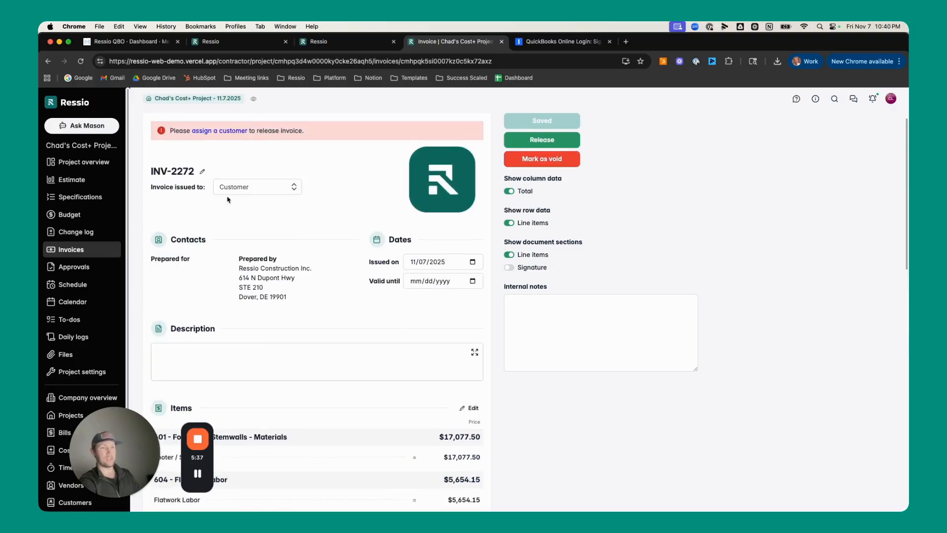
scroll(370, 212, "down", 1)
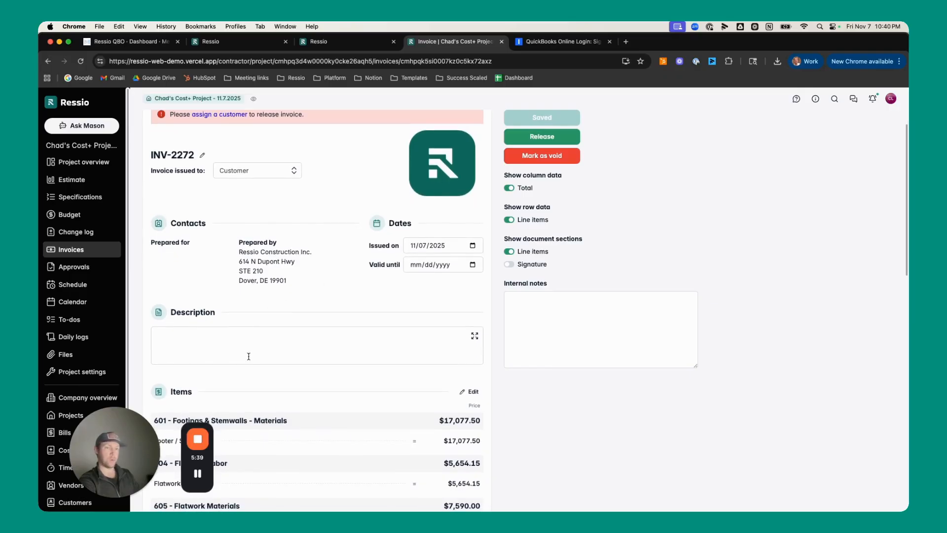
scroll(306, 320, "down", 1)
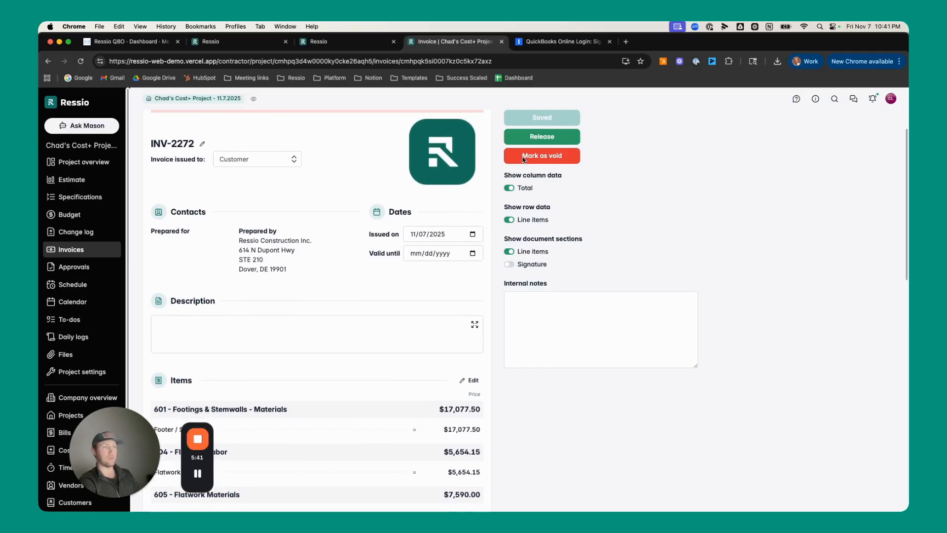
left_click(542, 138)
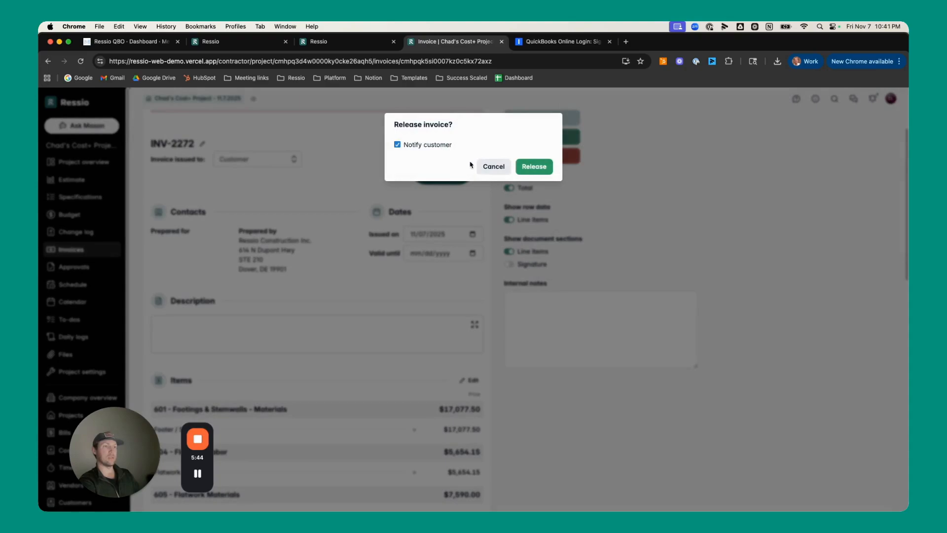
left_click(539, 169)
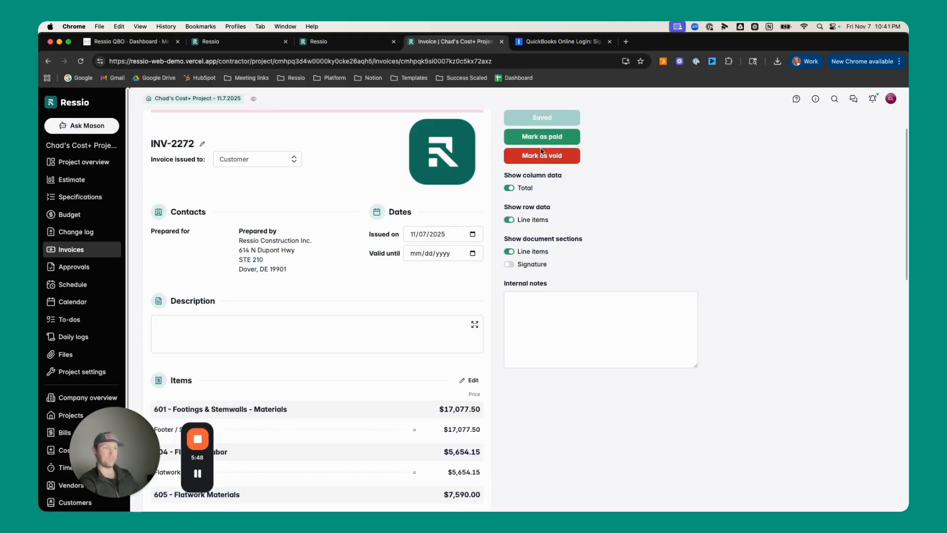
Record full payment of the released invoice and check it in the project's list of invoices
left_click(542, 139)
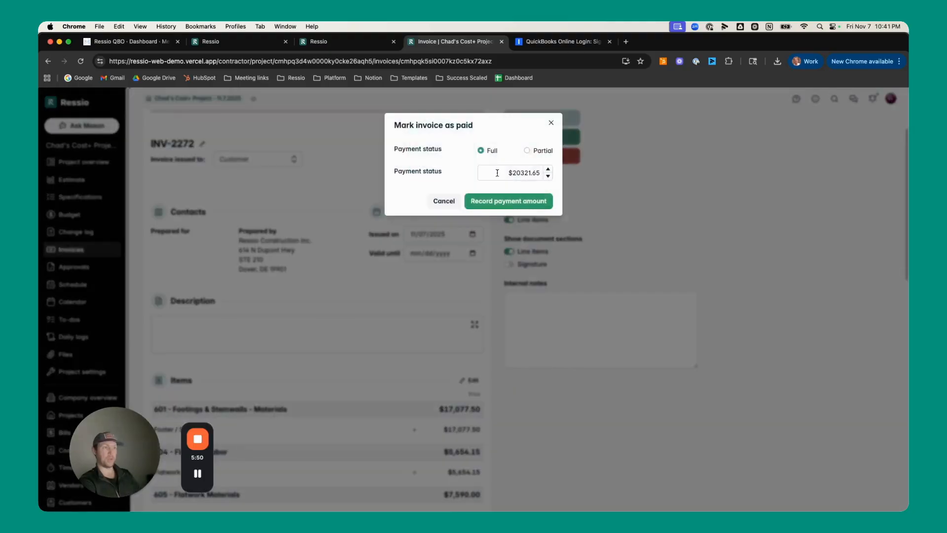
left_click(506, 202)
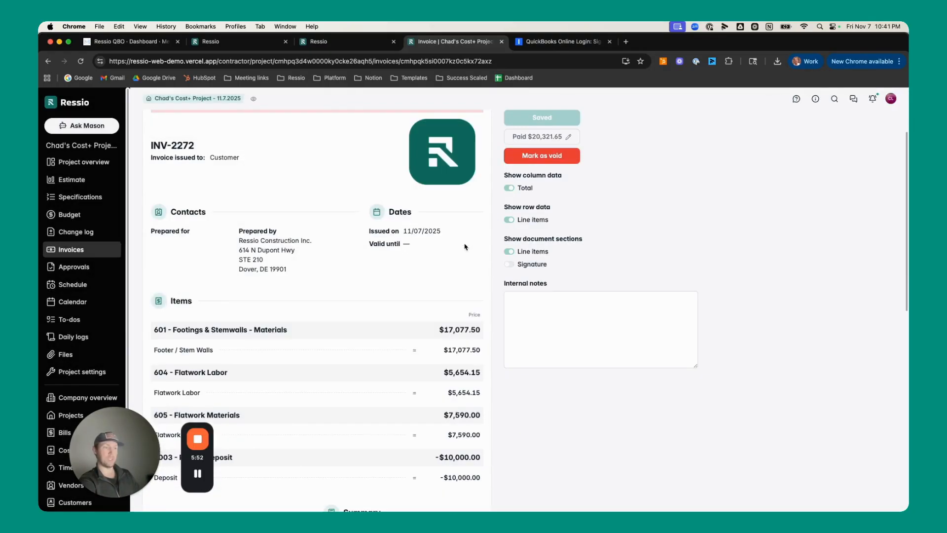
scroll(434, 267, "down", 1)
scroll(433, 266, "down", 5)
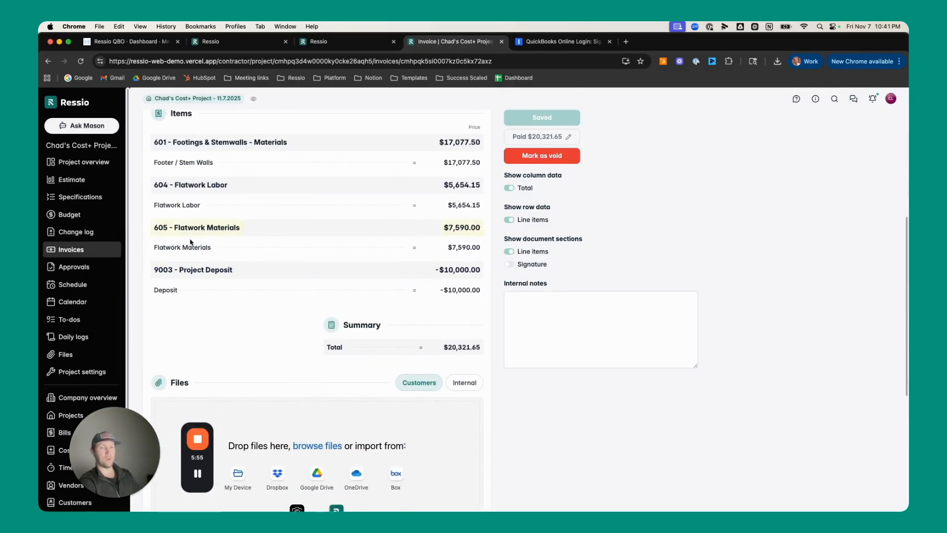
left_click(89, 253)
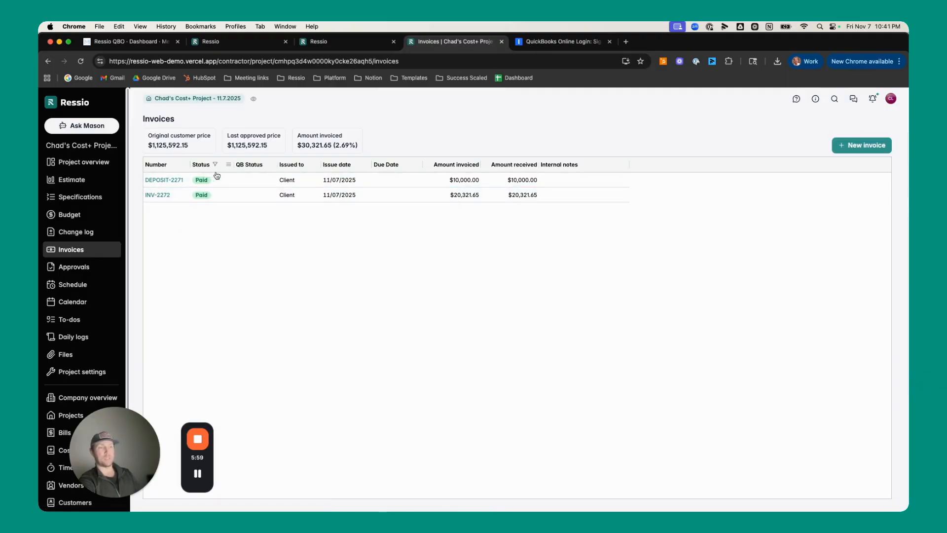
mouse_move(329, 144)
Open the project's budget and examine the invoice summary figures of the 9003 - Project Deposit line
left_click(78, 217)
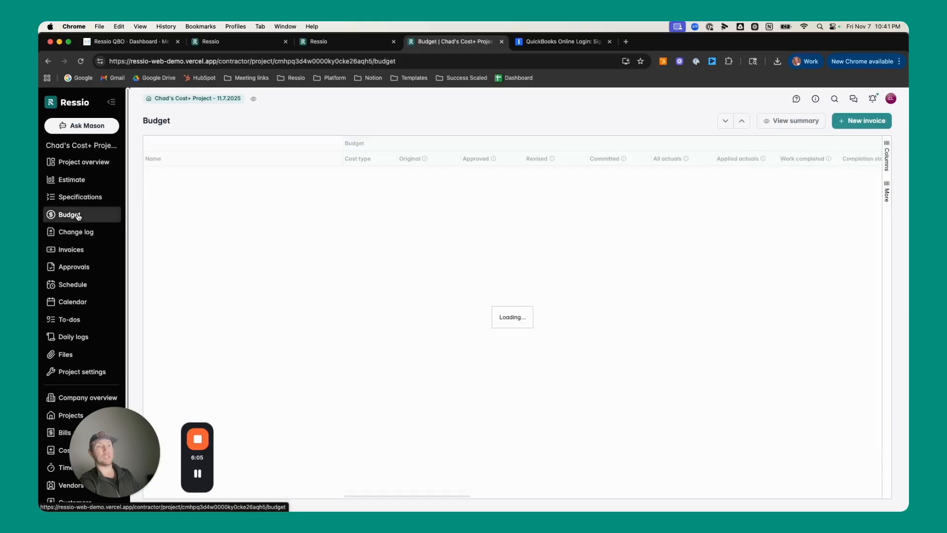
scroll(387, 245, "down", 15)
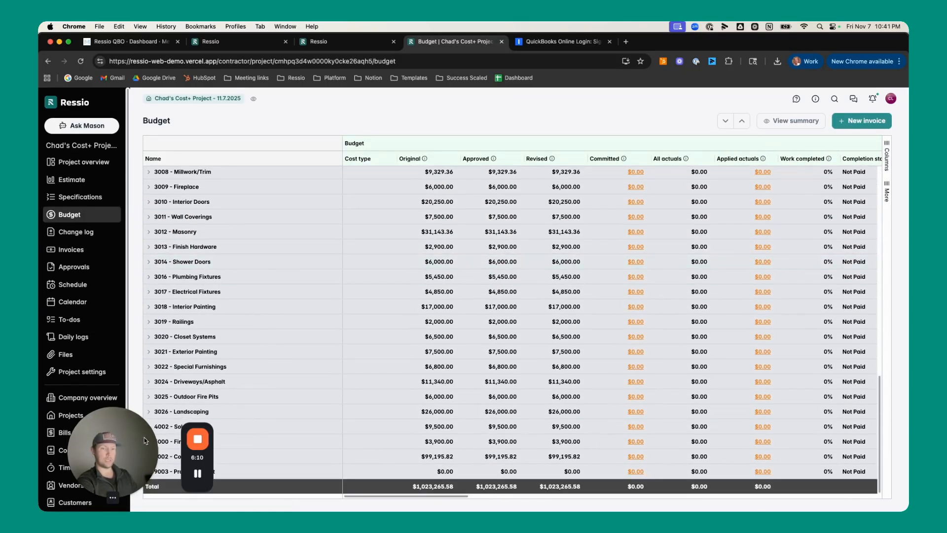
left_click_drag(141, 449, 120, 449)
left_click_drag(211, 468, 104, 364)
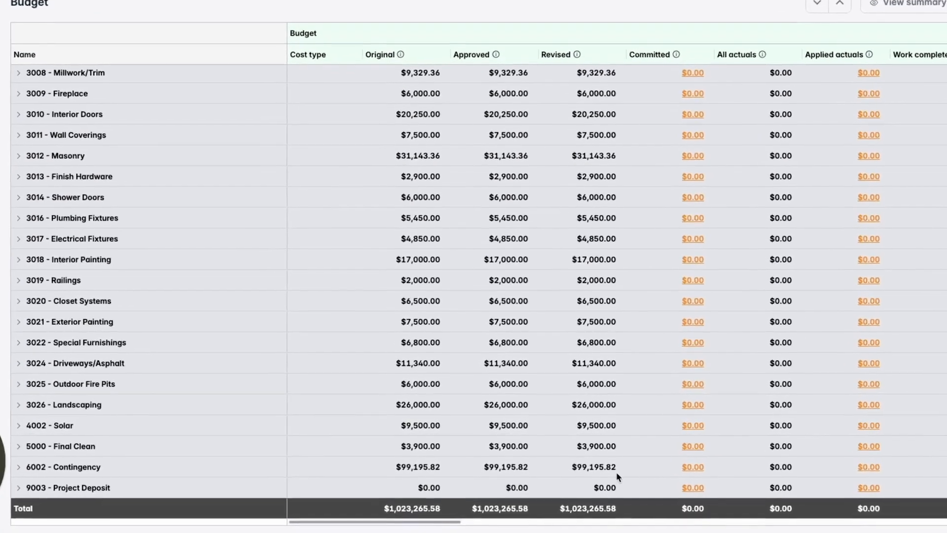
scroll(583, 465, "right", 6)
scroll(619, 481, "right", 10)
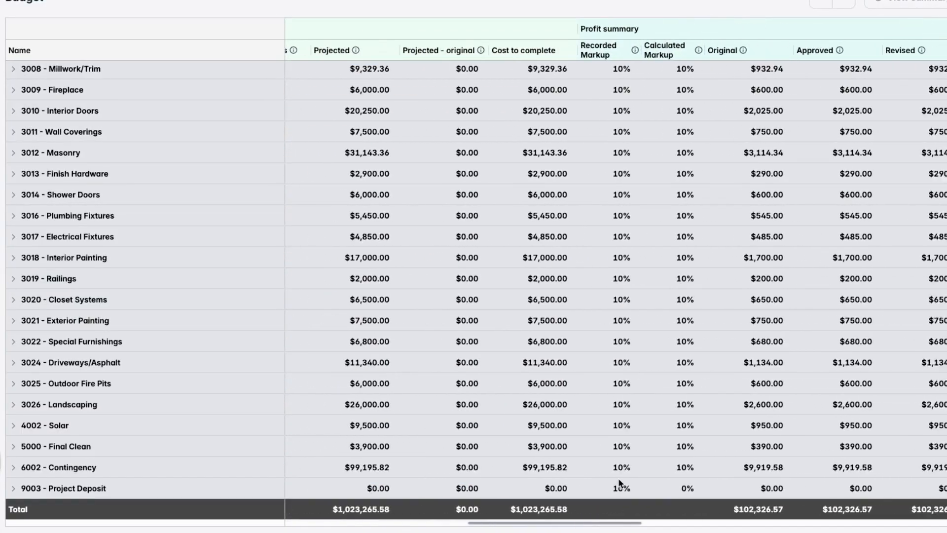
scroll(618, 480, "right", 10)
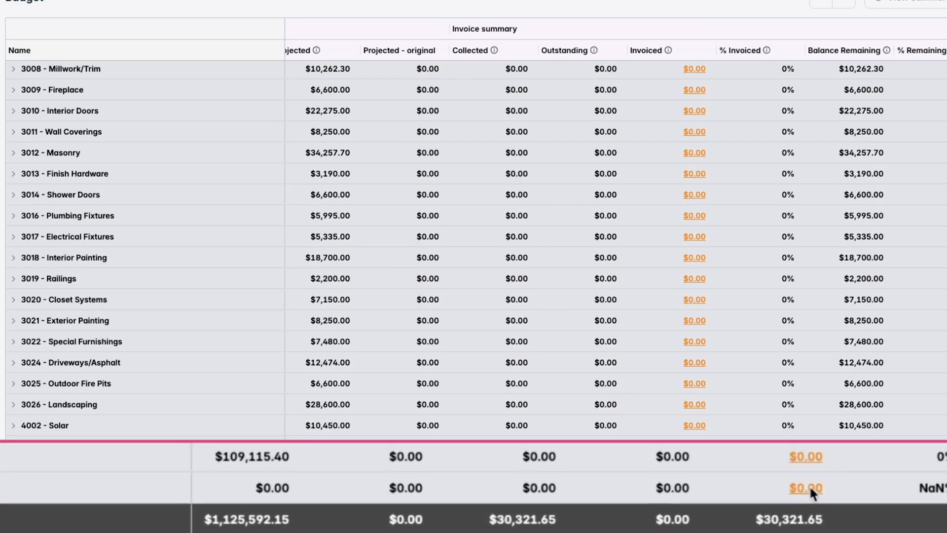
Inspect the invoices and amounts recorded against the 9003 - Project Deposit line, and close the list
left_click(694, 488)
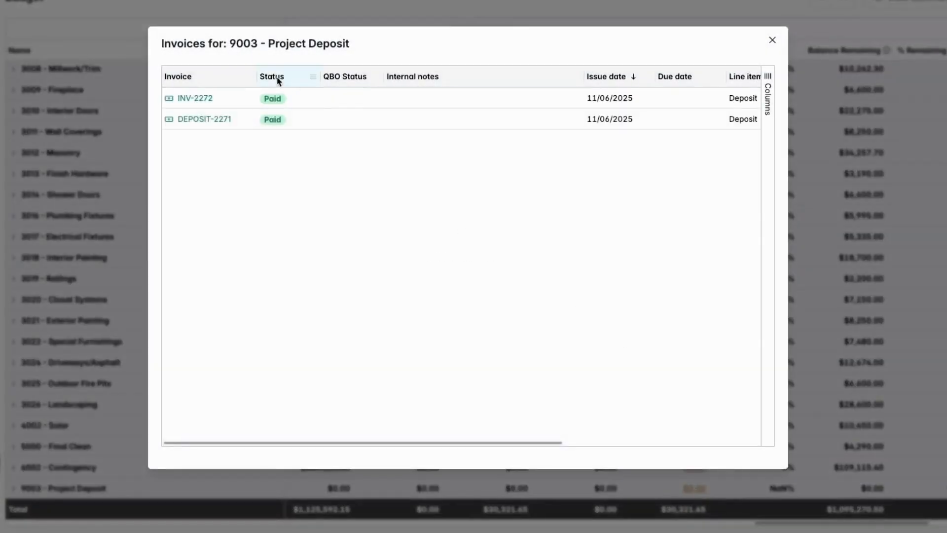
scroll(541, 113, "right", 10)
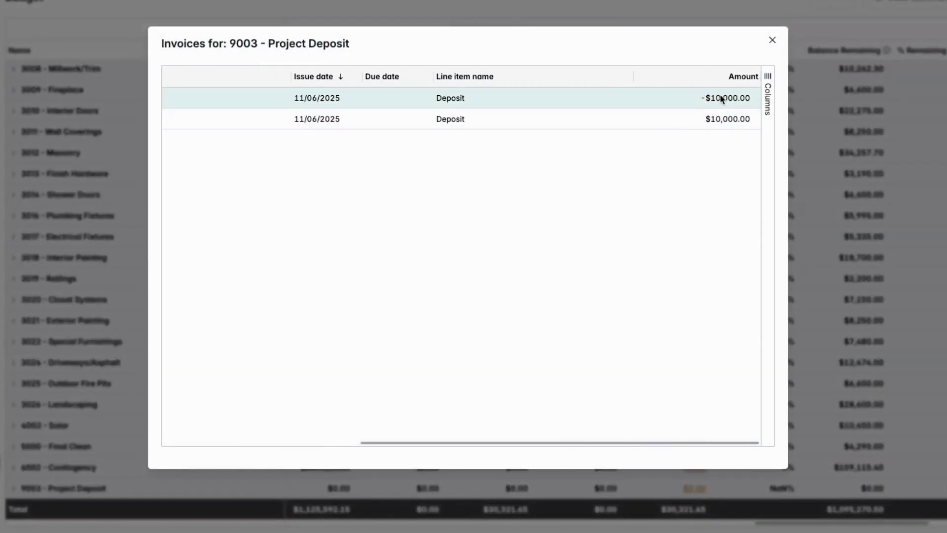
left_click(772, 40)
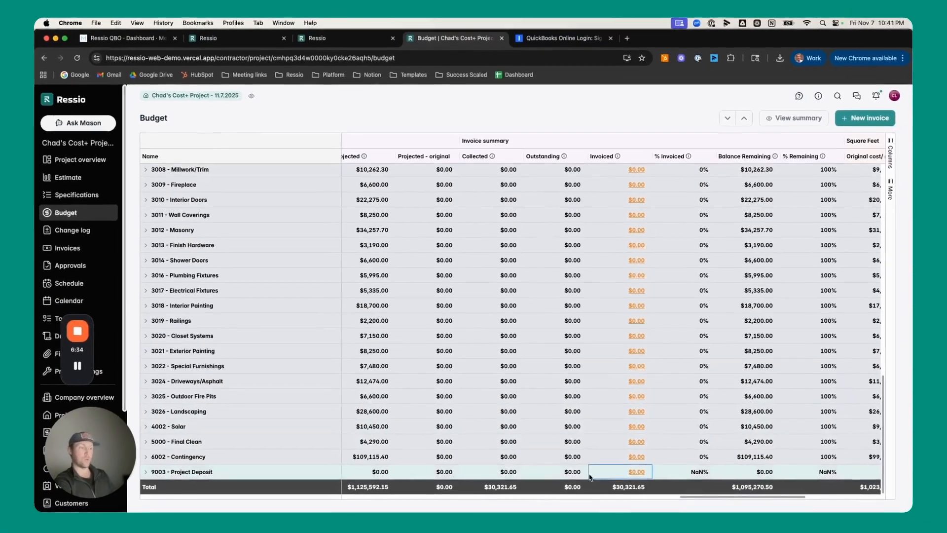
Examine the collected and invoiced amounts of the 601, 604 and 605 lines in the budget
scroll(651, 483, "left", 5)
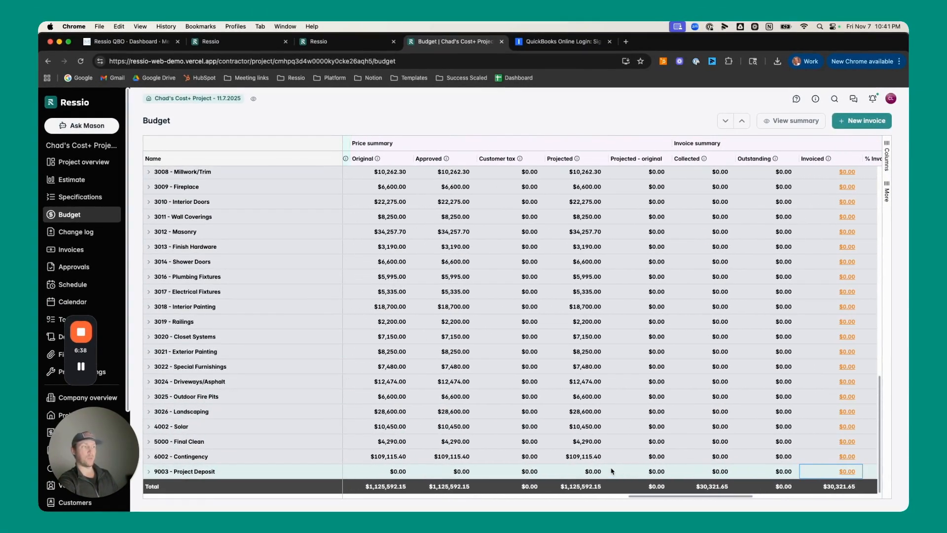
scroll(829, 335, "up", 10)
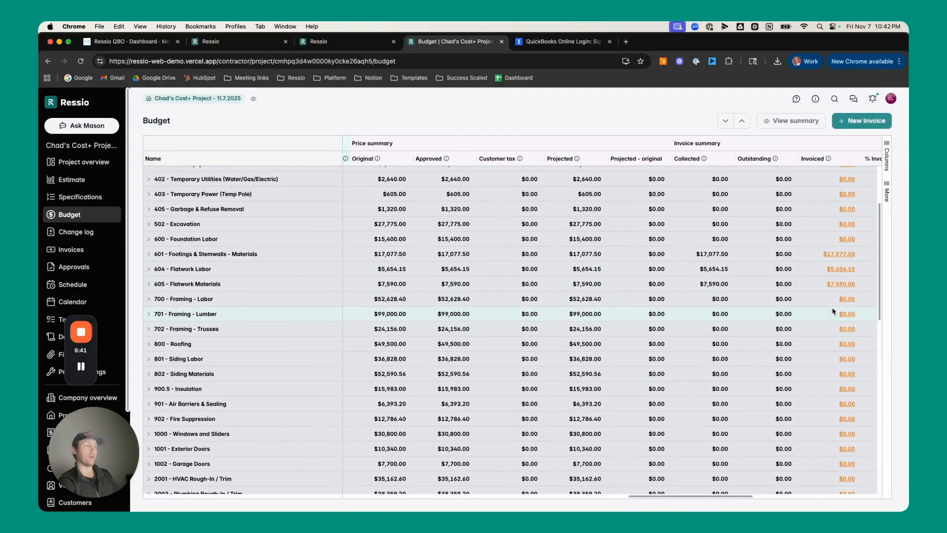
scroll(833, 296, "up", 1)
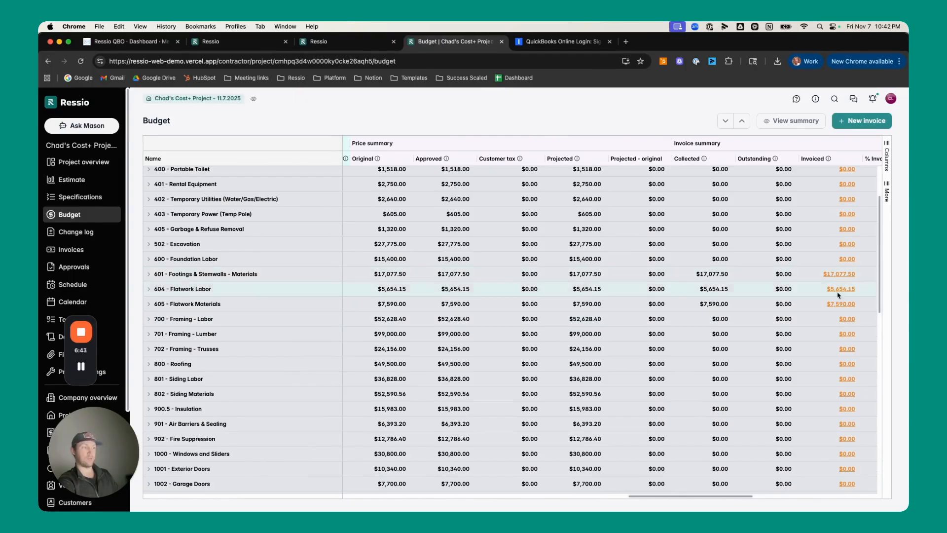
scroll(557, 410, "left", 6)
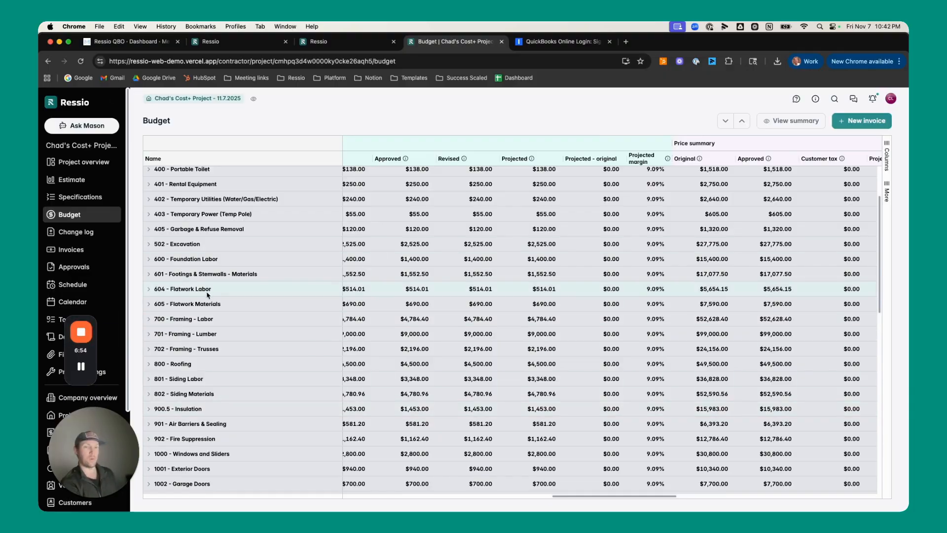
left_click(81, 331)
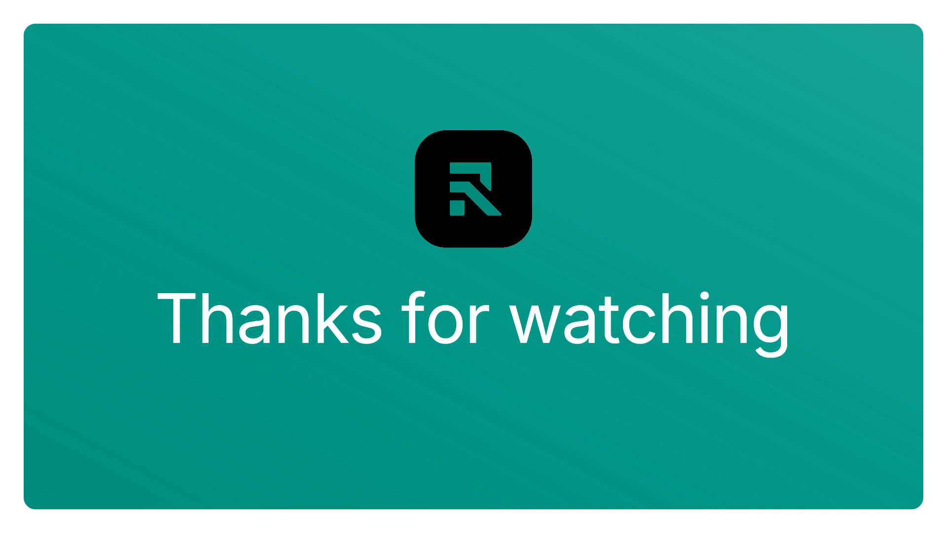